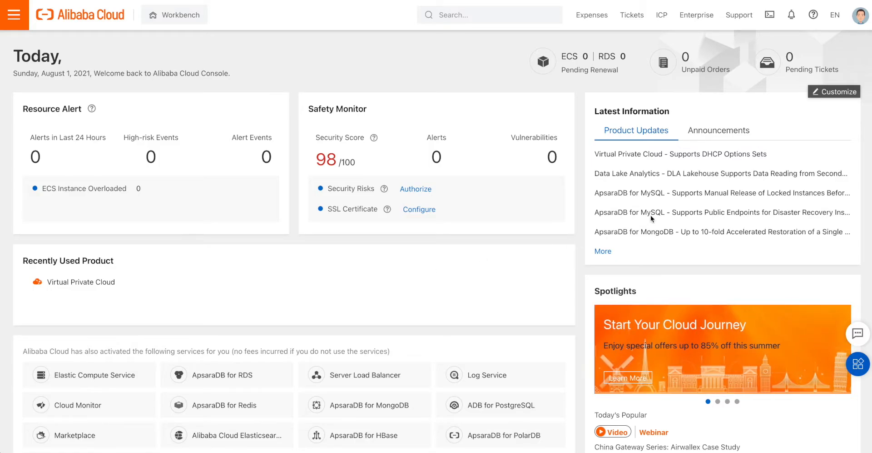
- Switch the Latest Information card on the Workbench dashboard to the Announcements tab
{"action": "left_click", "coordinate": [707, 133]}
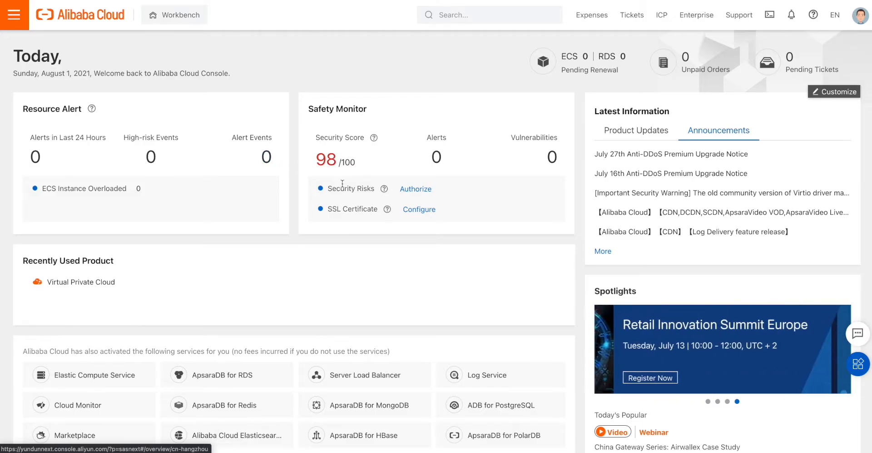
{"action": "mouse_move", "coordinate": [385, 189]}
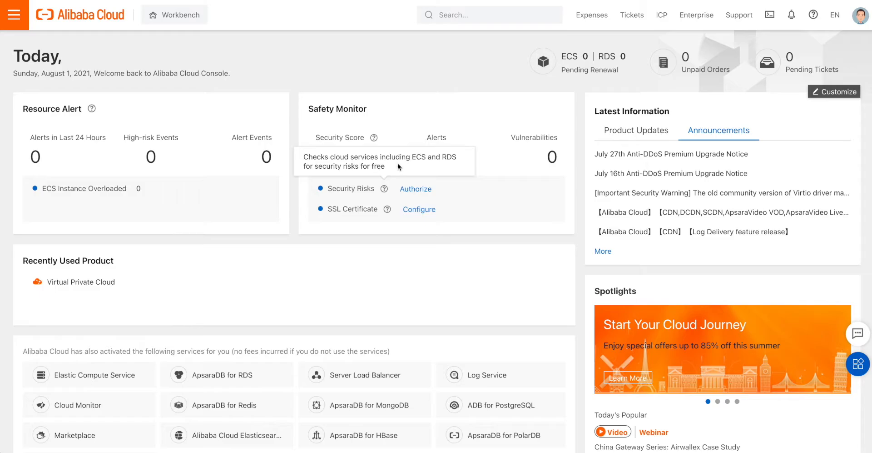
{"action": "mouse_move", "coordinate": [387, 210]}
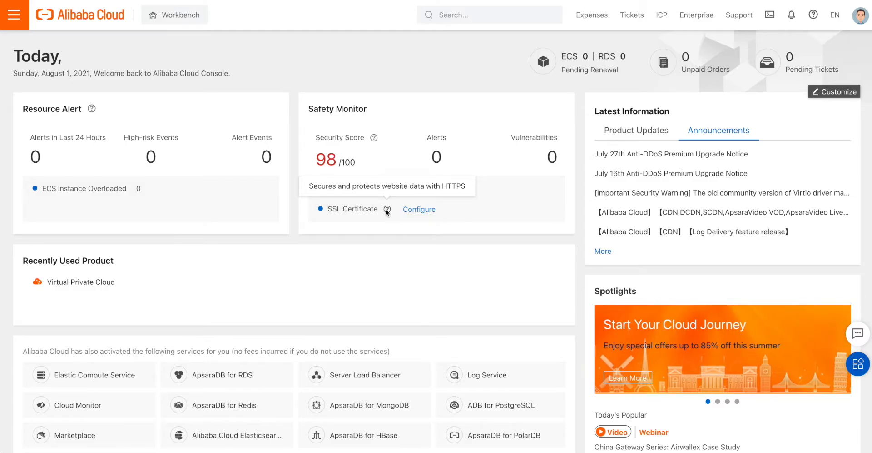
- Scroll through the dashboard, then reload the home page with the Workbench button
{"action": "scroll", "coordinate": [366, 219], "scroll_direction": "down", "scroll_amount": 5}
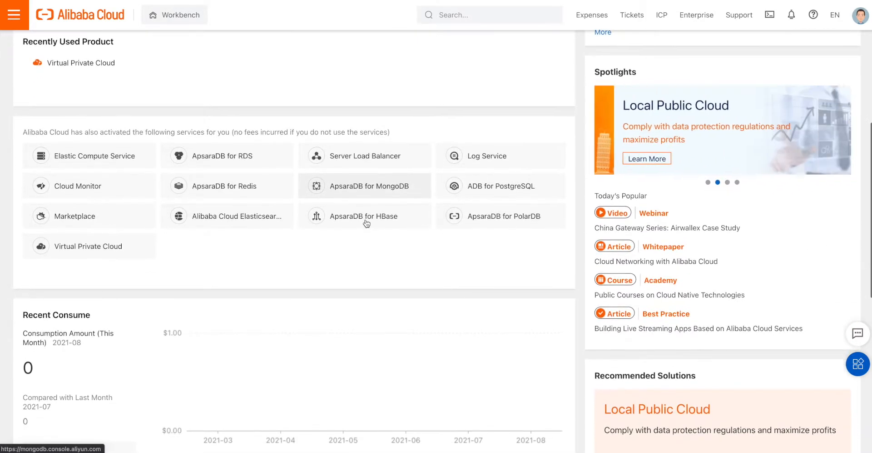
{"action": "scroll", "coordinate": [366, 223], "scroll_direction": "up", "scroll_amount": 1}
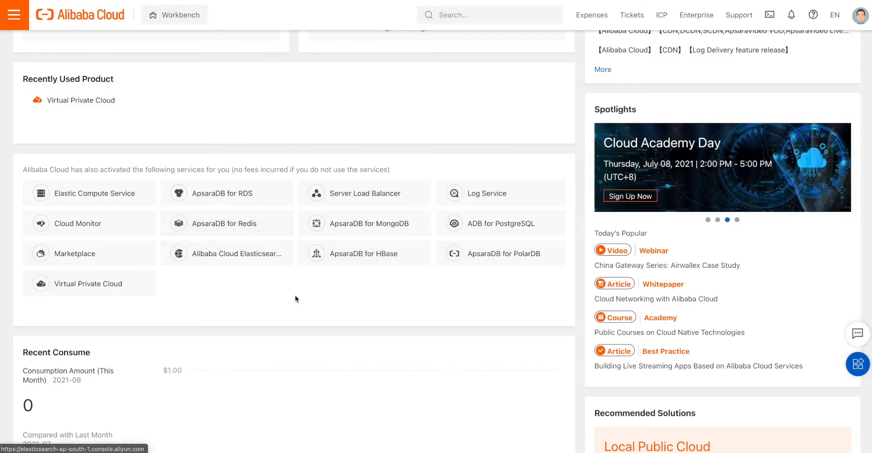
{"action": "scroll", "coordinate": [288, 296], "scroll_direction": "down", "scroll_amount": 1}
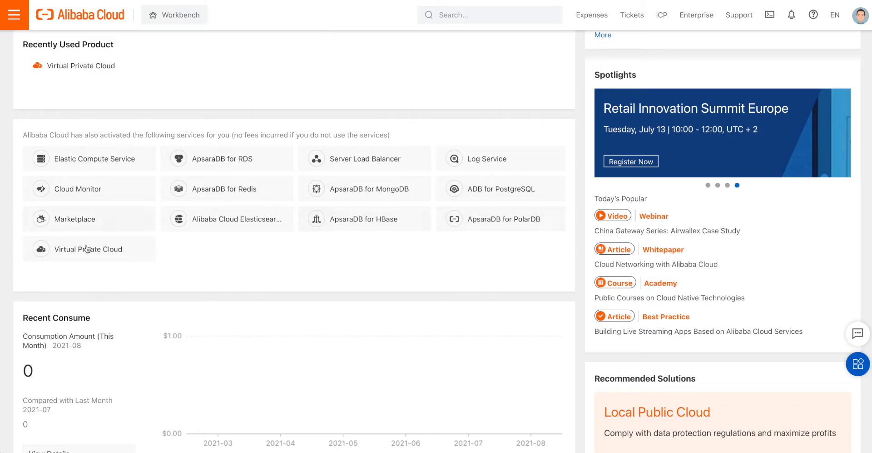
{"action": "scroll", "coordinate": [239, 275], "scroll_direction": "down", "scroll_amount": 3}
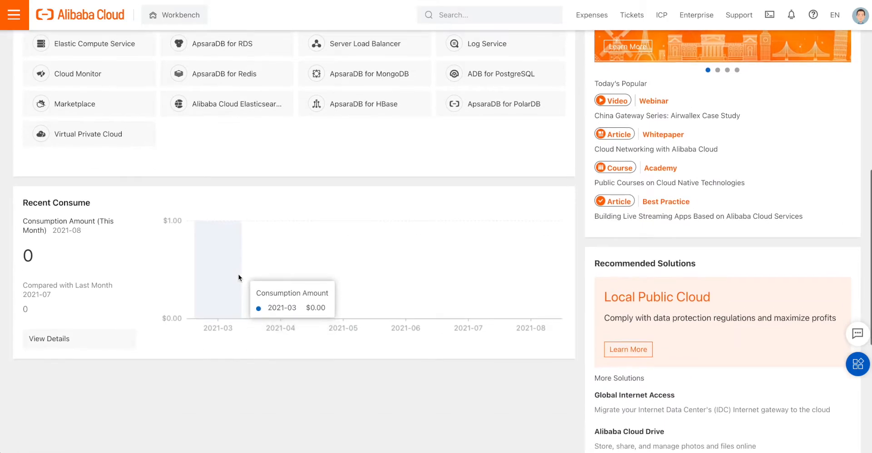
{"action": "scroll", "coordinate": [239, 277], "scroll_direction": "down", "scroll_amount": 1}
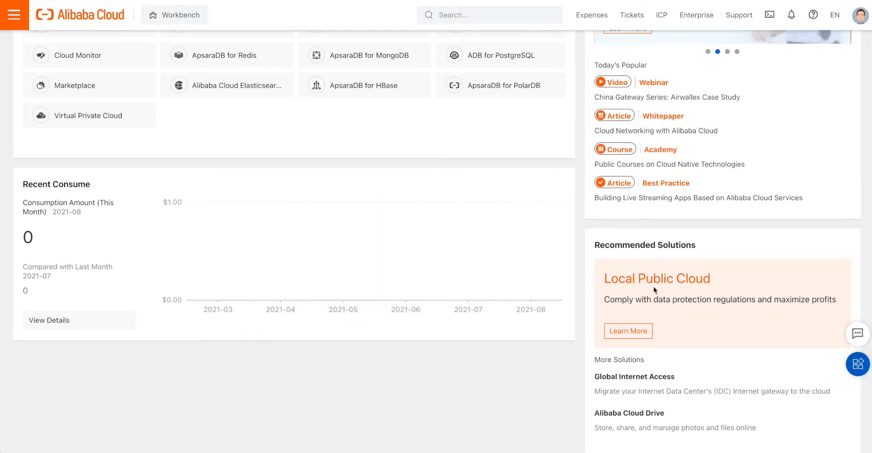
{"action": "scroll", "coordinate": [677, 292], "scroll_direction": "down", "scroll_amount": 1}
{"action": "scroll", "coordinate": [677, 293], "scroll_direction": "up", "scroll_amount": 3}
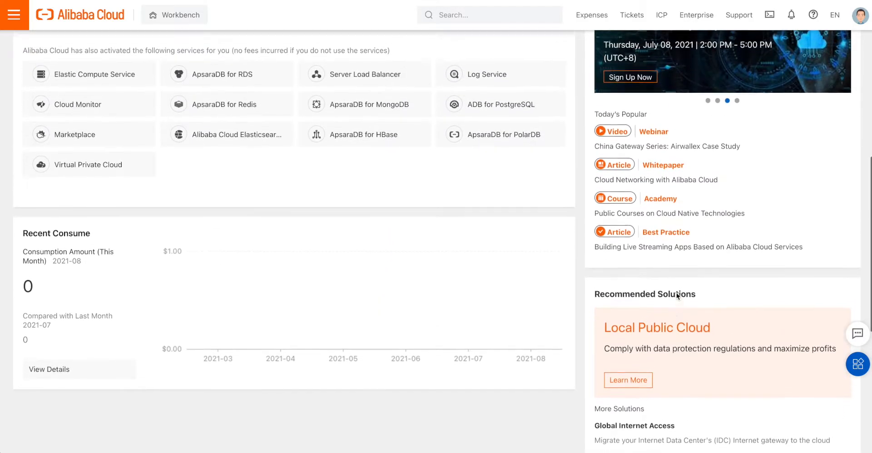
{"action": "scroll", "coordinate": [677, 297], "scroll_direction": "up", "scroll_amount": 1}
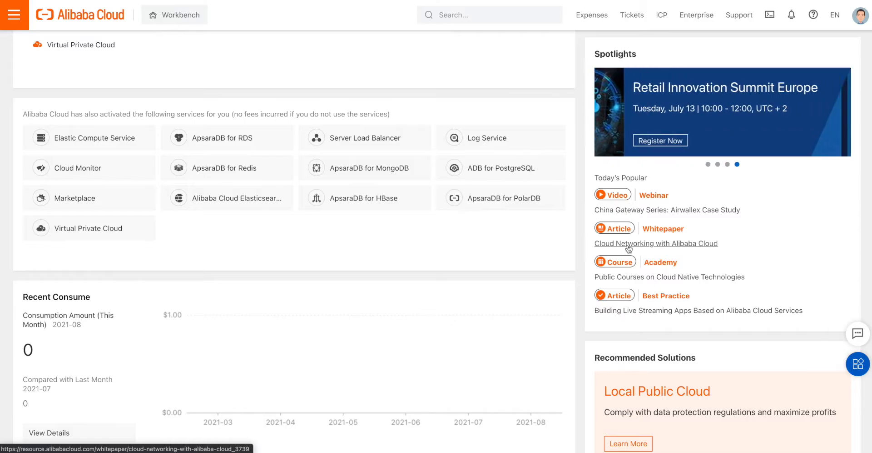
{"action": "scroll", "coordinate": [635, 267], "scroll_direction": "up", "scroll_amount": 5}
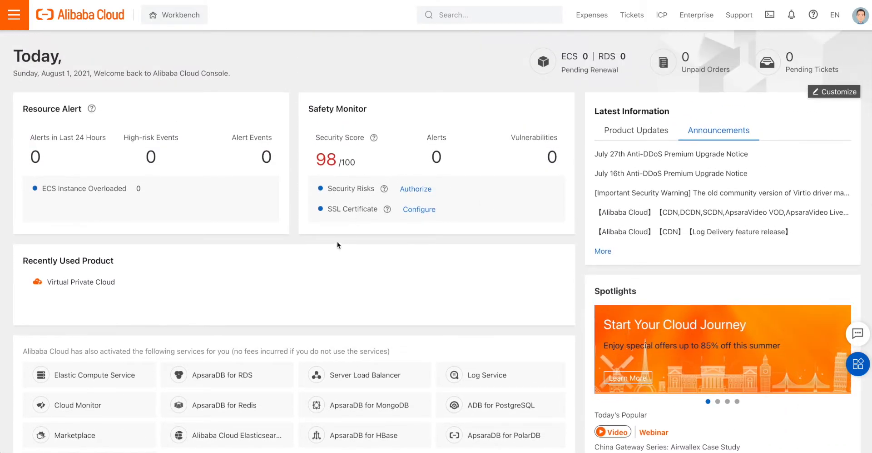
{"action": "scroll", "coordinate": [337, 245], "scroll_direction": "down", "scroll_amount": 1}
{"action": "scroll", "coordinate": [332, 236], "scroll_direction": "up", "scroll_amount": 1}
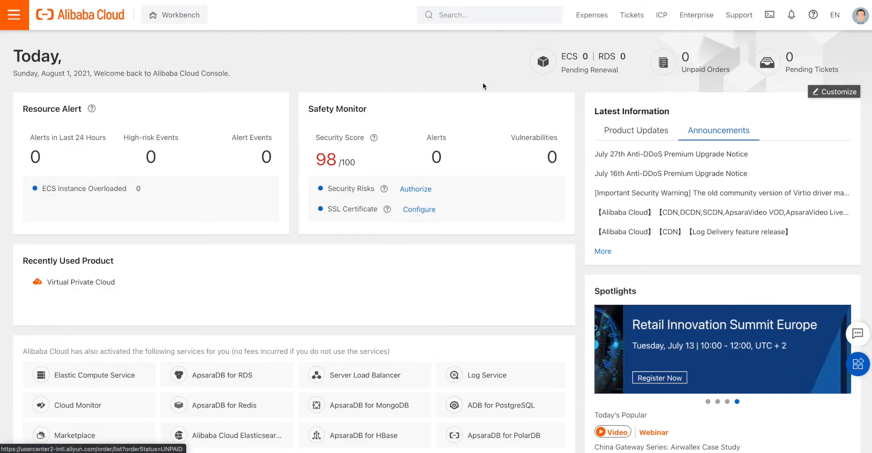
{"action": "left_click", "coordinate": [179, 17]}
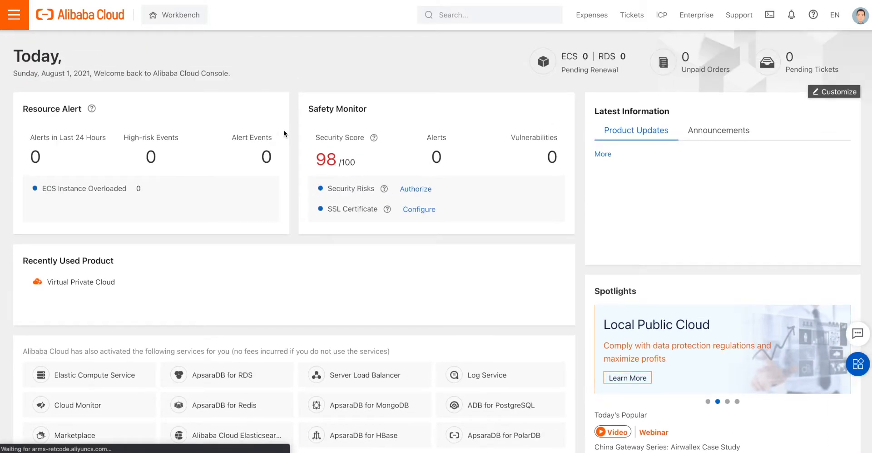
{"action": "scroll", "coordinate": [200, 147], "scroll_direction": "down", "scroll_amount": 3}
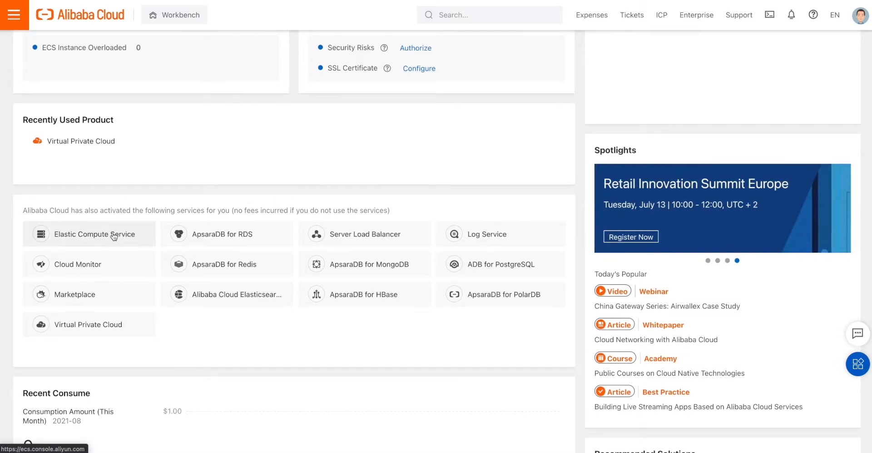
- Open Elastic Compute Service and start a Create ECS Instance order
{"action": "left_click", "coordinate": [114, 235]}
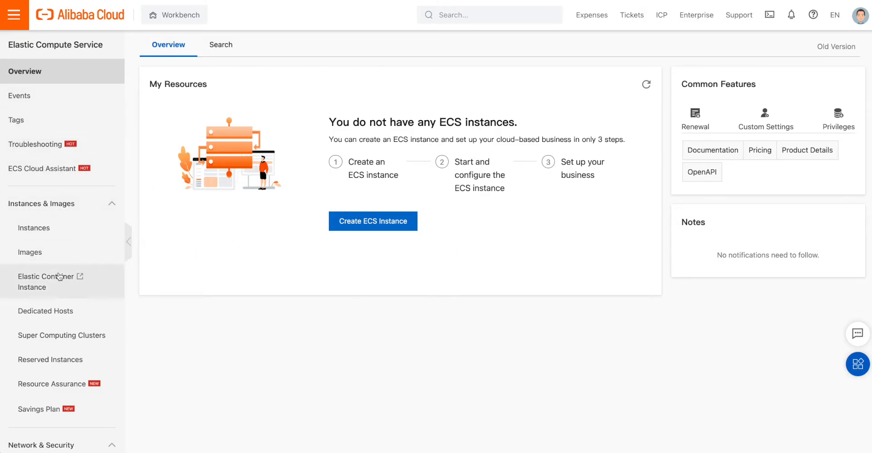
{"action": "left_click", "coordinate": [385, 223]}
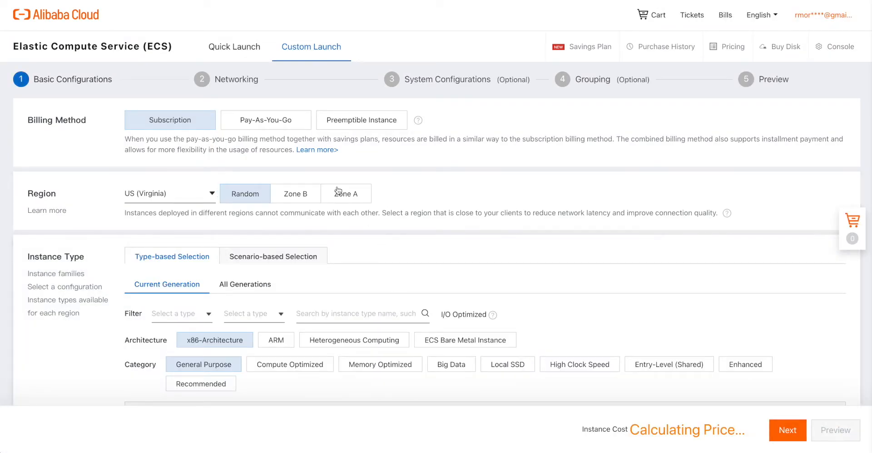
- Switch the order to Quick Launch and choose US (Virginia) under Europe & Americas
{"action": "left_click", "coordinate": [233, 47]}
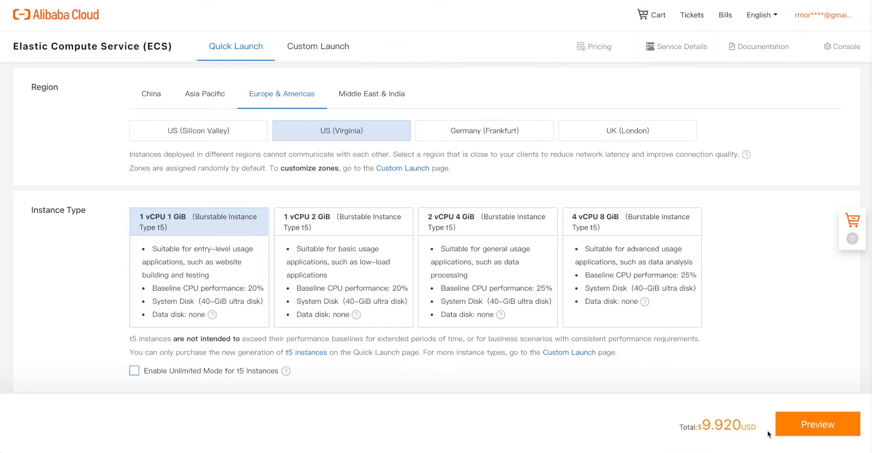
{"action": "left_click", "coordinate": [155, 97]}
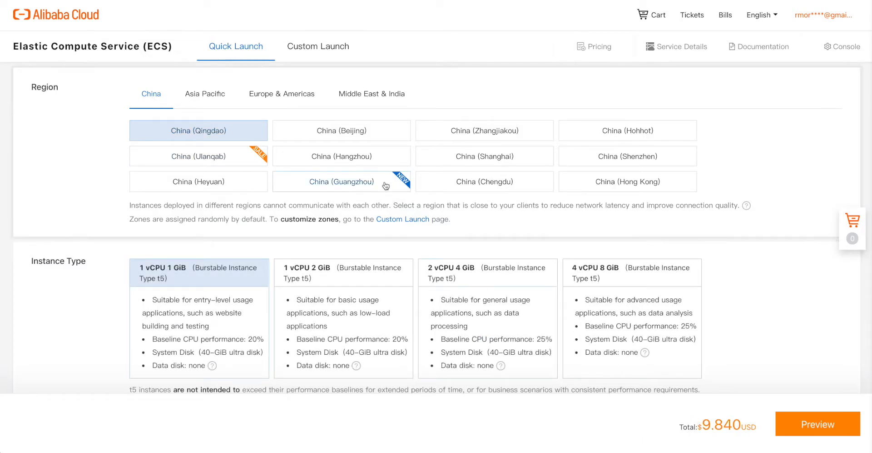
{"action": "left_click", "coordinate": [205, 94]}
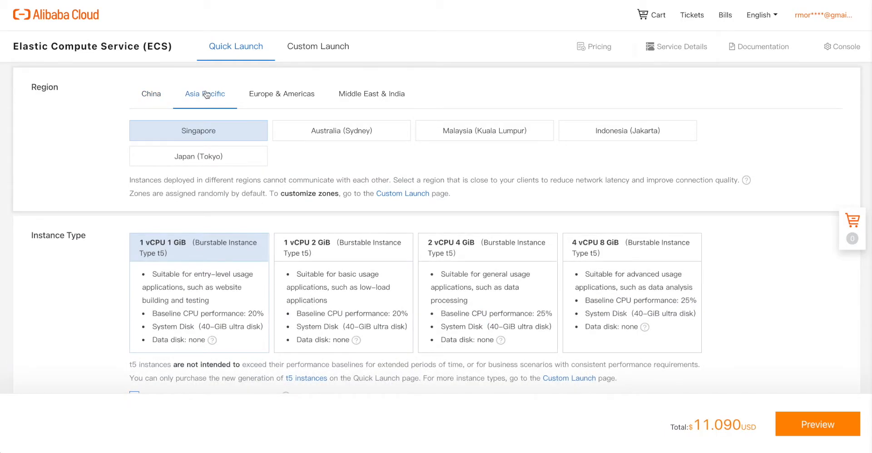
{"action": "left_click", "coordinate": [294, 98]}
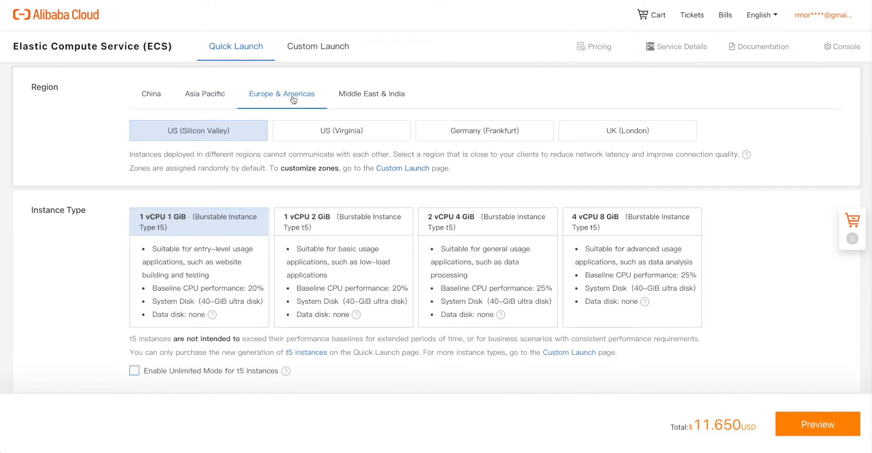
{"action": "left_click", "coordinate": [357, 139]}
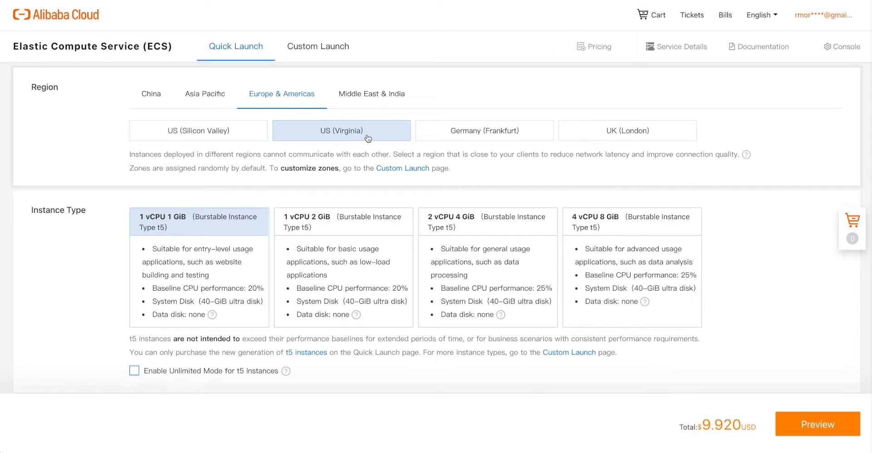
{"action": "left_click", "coordinate": [394, 99]}
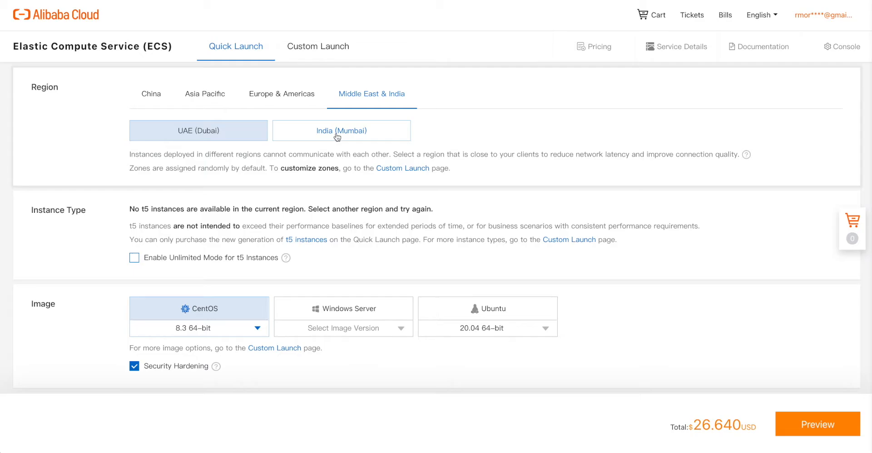
{"action": "left_click", "coordinate": [282, 95]}
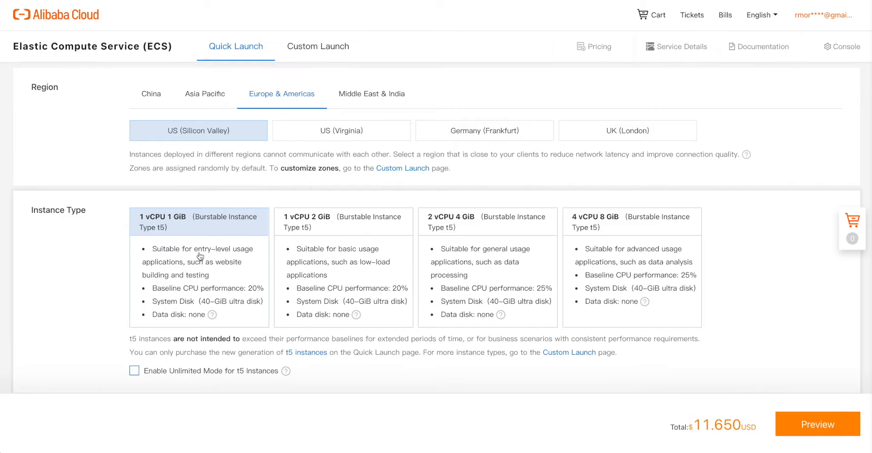
{"action": "left_click", "coordinate": [346, 135]}
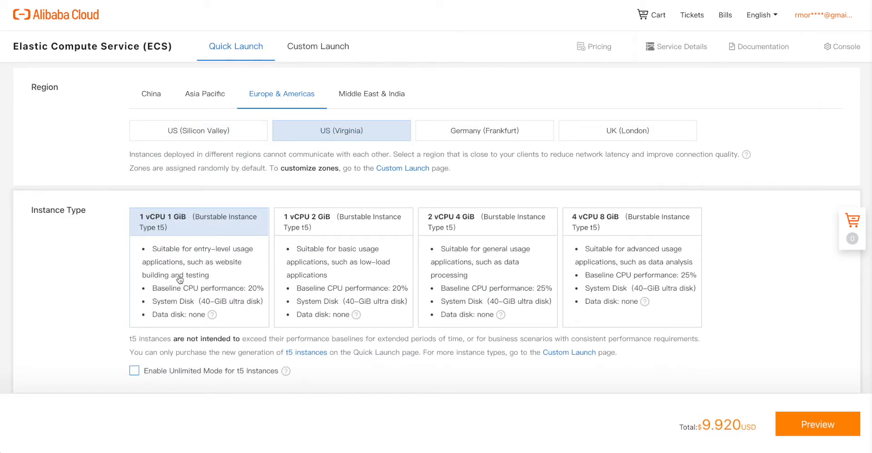
- Select the Windows Server image with a Datacenter Server Core version
{"action": "scroll", "coordinate": [179, 278], "scroll_direction": "down", "scroll_amount": 1}
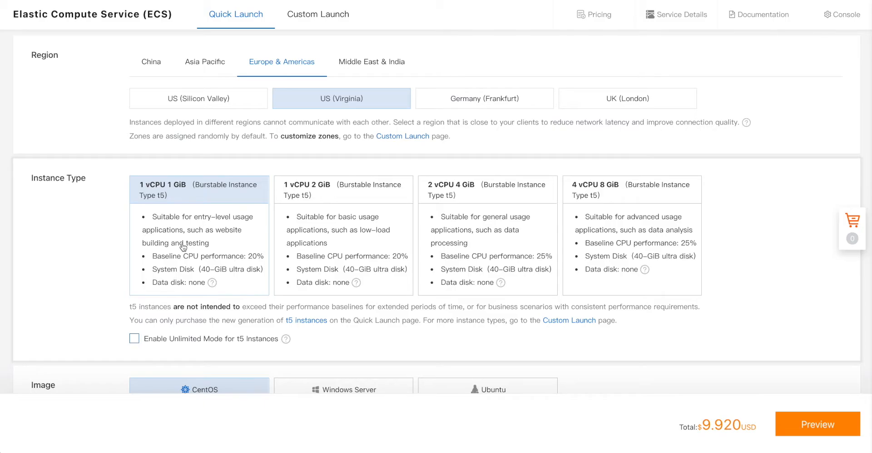
{"action": "scroll", "coordinate": [186, 245], "scroll_direction": "down", "scroll_amount": 1}
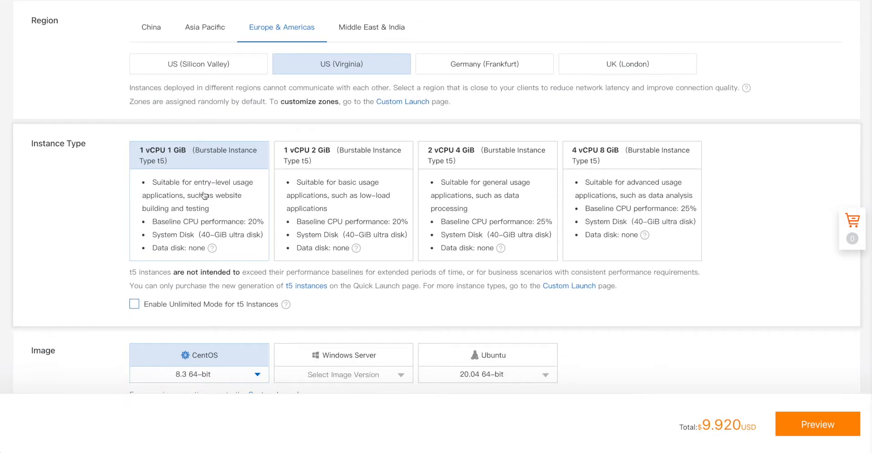
{"action": "scroll", "coordinate": [203, 196], "scroll_direction": "down", "scroll_amount": 1}
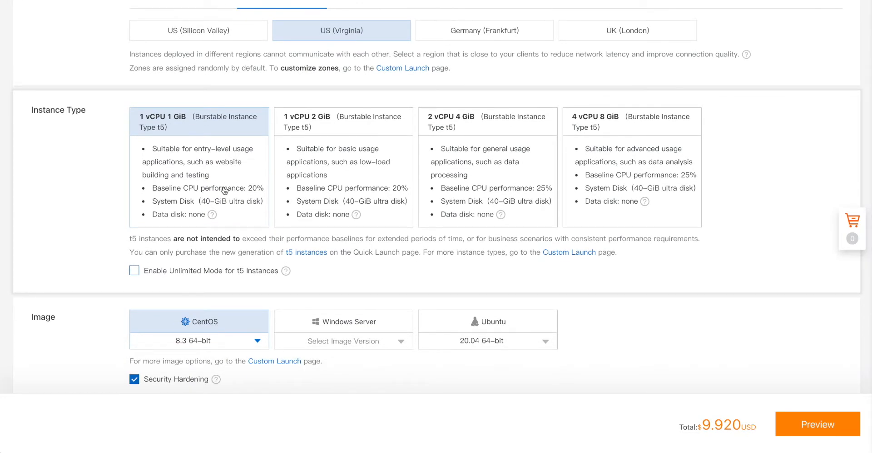
{"action": "scroll", "coordinate": [224, 190], "scroll_direction": "down", "scroll_amount": 3}
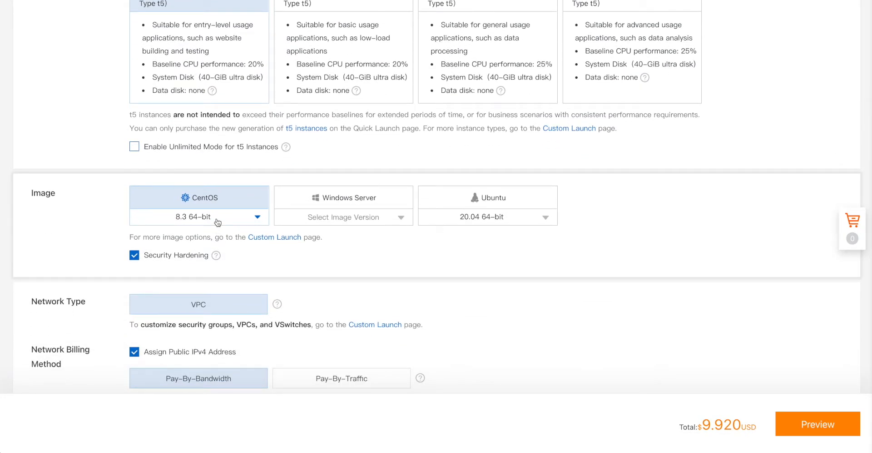
{"action": "left_click", "coordinate": [361, 199]}
{"action": "left_click", "coordinate": [403, 218]}
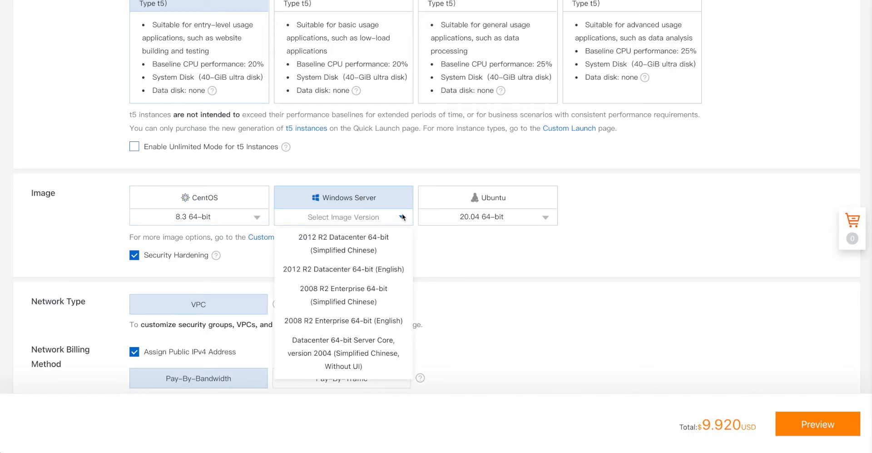
{"action": "scroll", "coordinate": [379, 252], "scroll_direction": "down", "scroll_amount": 2}
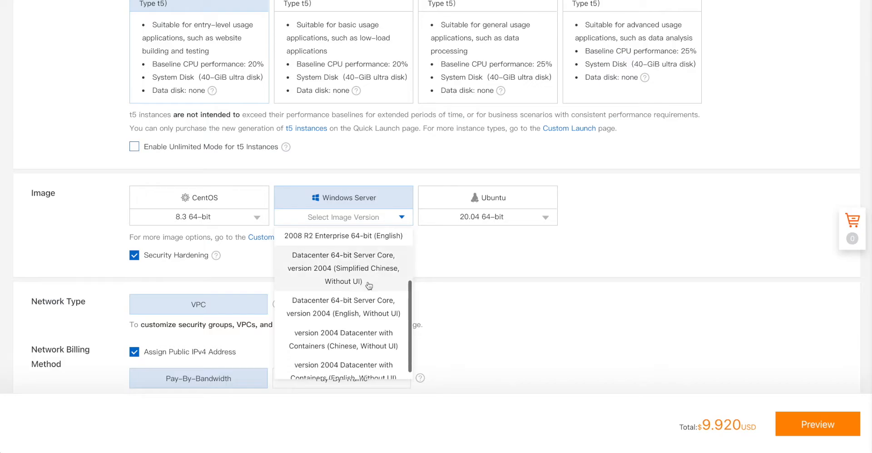
{"action": "left_click", "coordinate": [354, 269]}
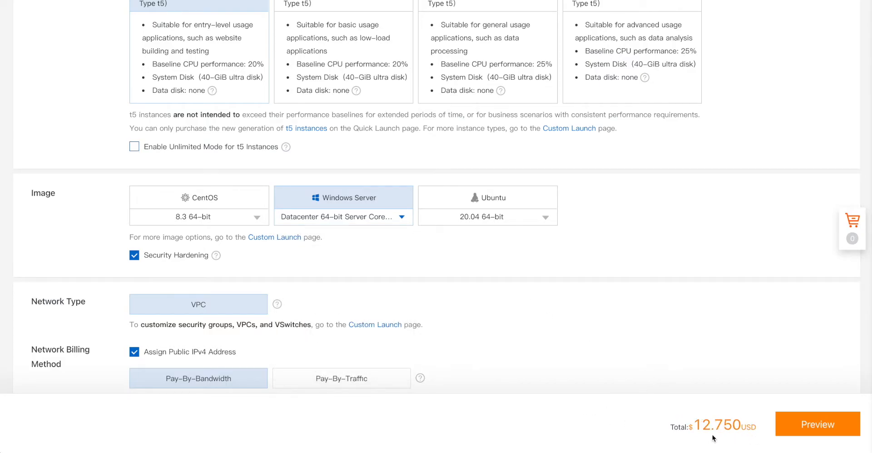
- Switch the image back to CentOS 8.3 64-bit
{"action": "left_click", "coordinate": [217, 196]}
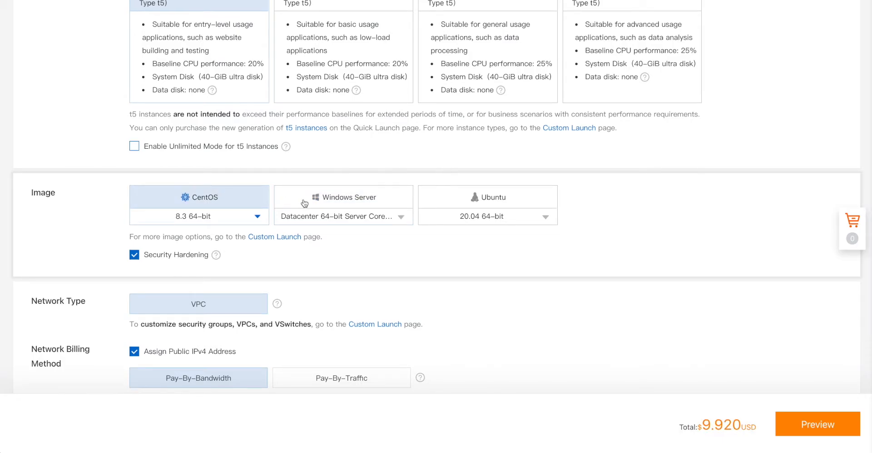
{"action": "left_click", "coordinate": [331, 198]}
{"action": "left_click", "coordinate": [215, 201]}
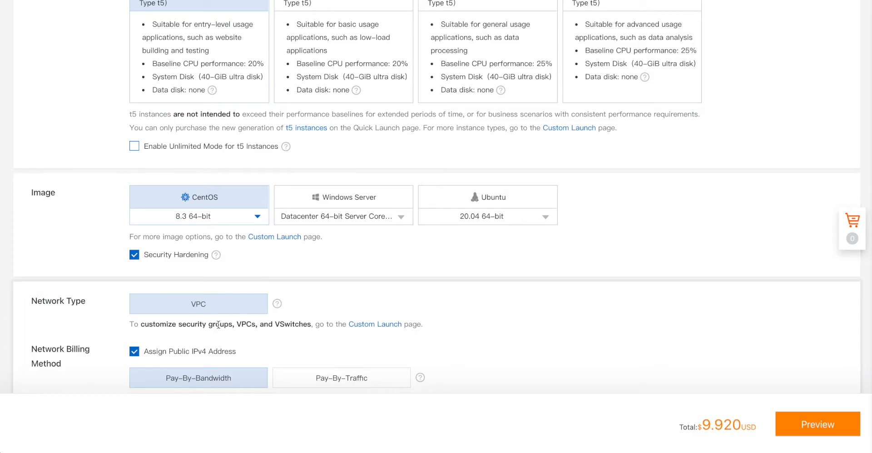
- Bill the public IP by traffic with a 49 Mbps peak bandwidth
{"action": "scroll", "coordinate": [218, 324], "scroll_direction": "down", "scroll_amount": 2}
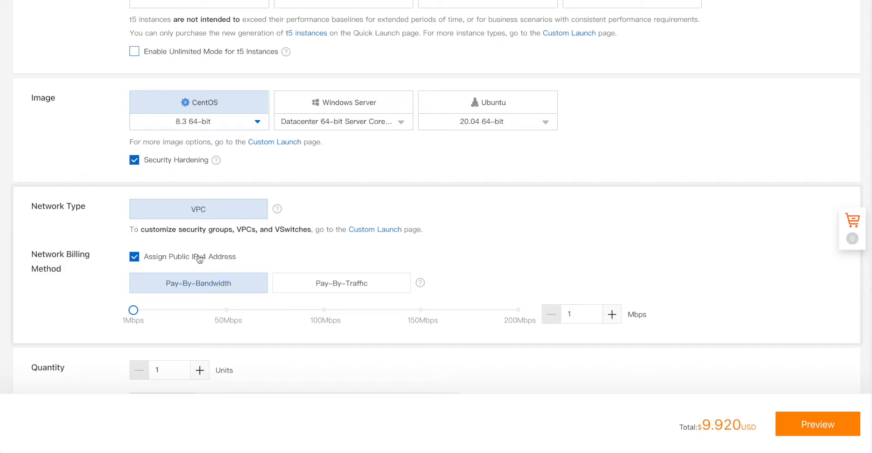
{"action": "scroll", "coordinate": [239, 263], "scroll_direction": "down", "scroll_amount": 1}
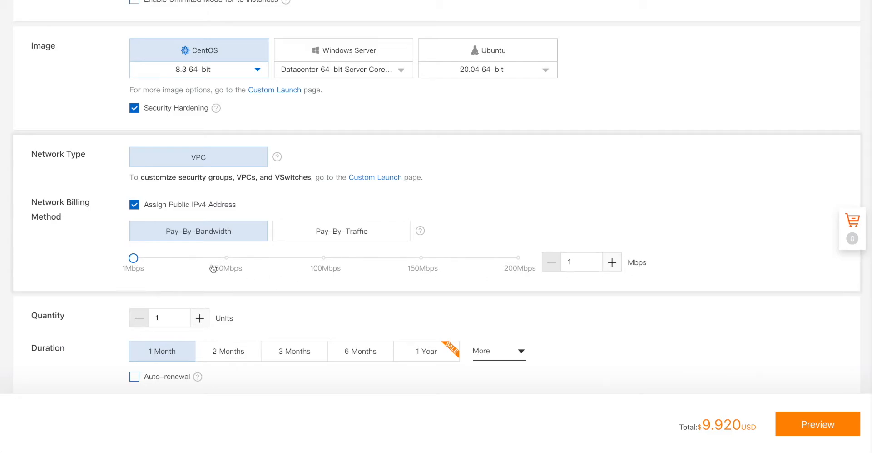
{"action": "left_click", "coordinate": [339, 236]}
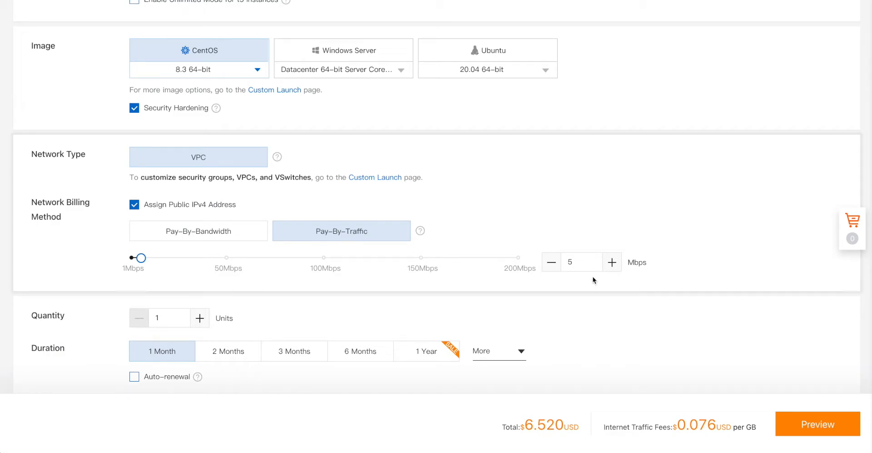
{"action": "left_click", "coordinate": [228, 268]}
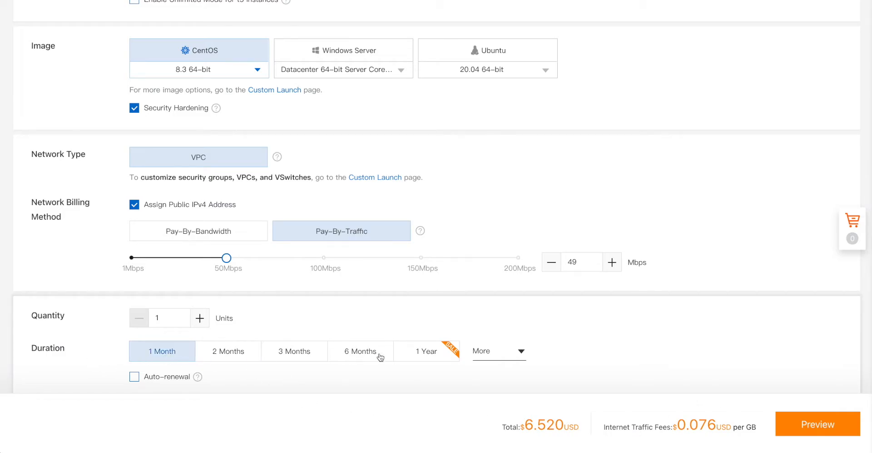
- Try the 1 Year and other durations, then keep 1 Month (6.520 USD)
{"action": "left_click", "coordinate": [427, 353]}
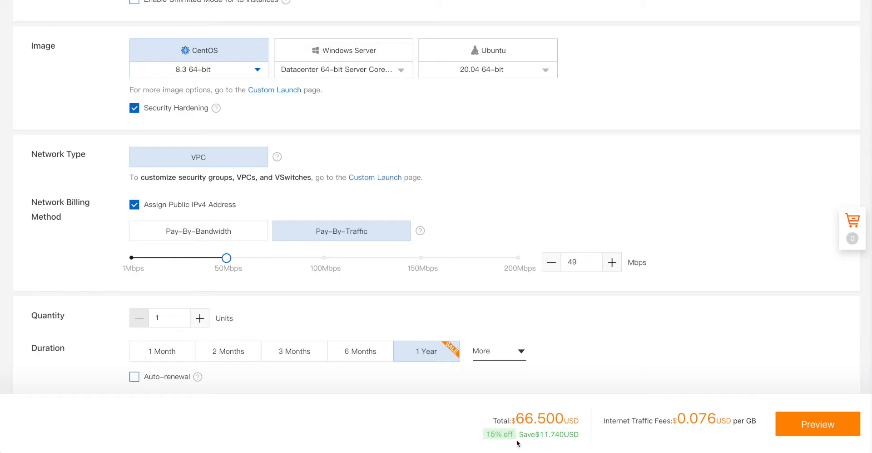
{"action": "left_click", "coordinate": [521, 351]}
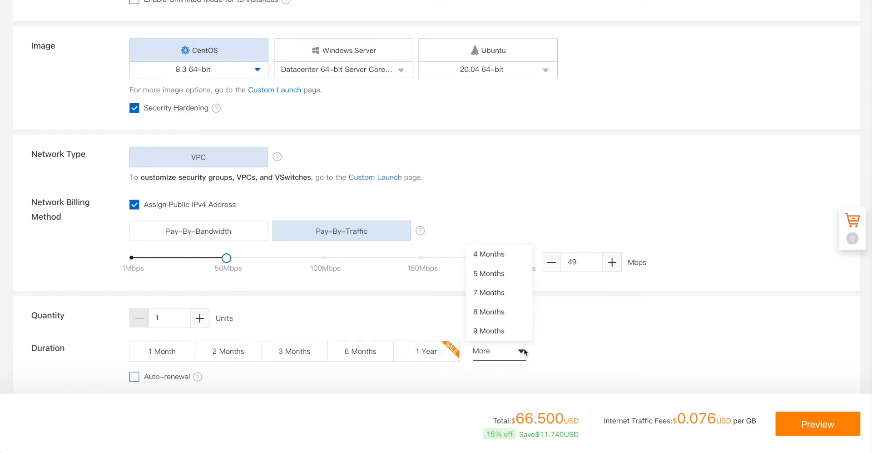
{"action": "scroll", "coordinate": [503, 331], "scroll_direction": "down", "scroll_amount": 1}
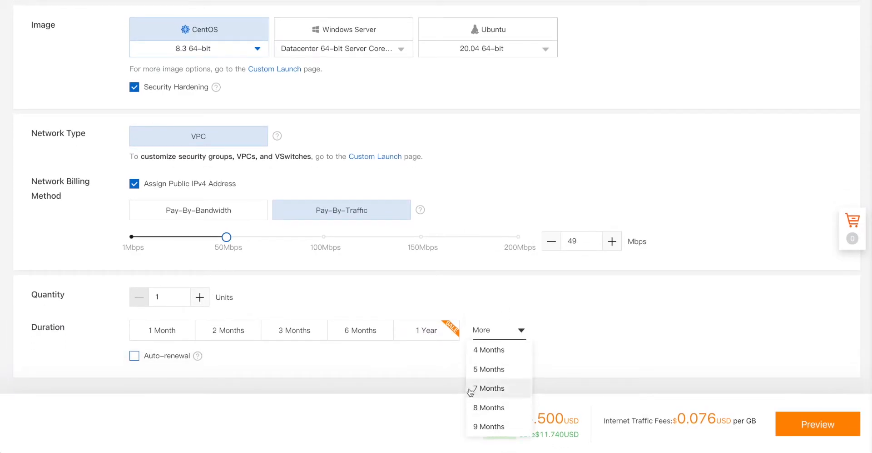
{"action": "left_click", "coordinate": [410, 406]}
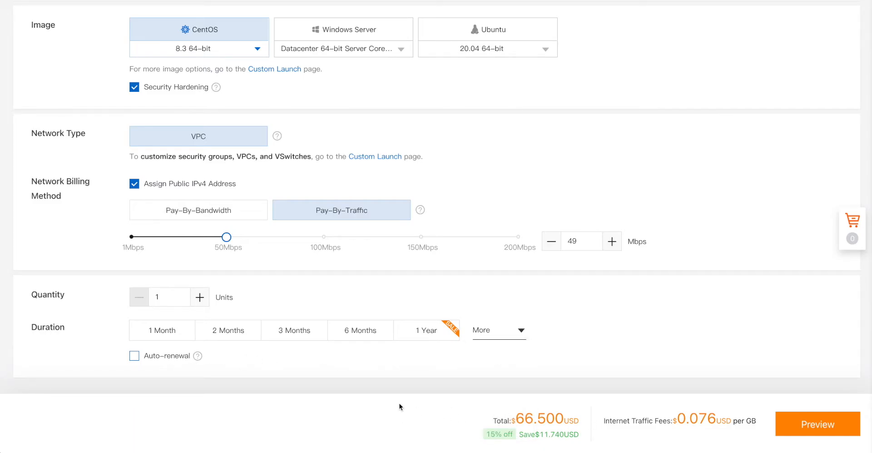
{"action": "left_click", "coordinate": [164, 329]}
{"action": "mouse_move", "coordinate": [197, 357]}
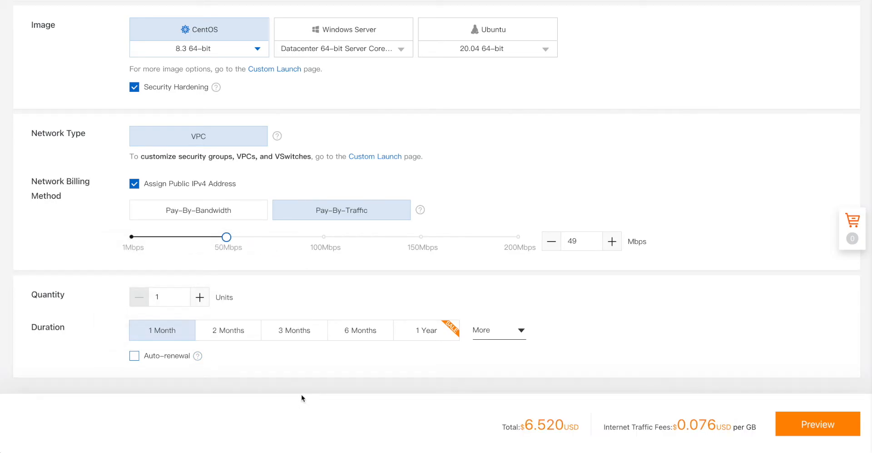
{"action": "scroll", "coordinate": [301, 394], "scroll_direction": "up", "scroll_amount": 10}
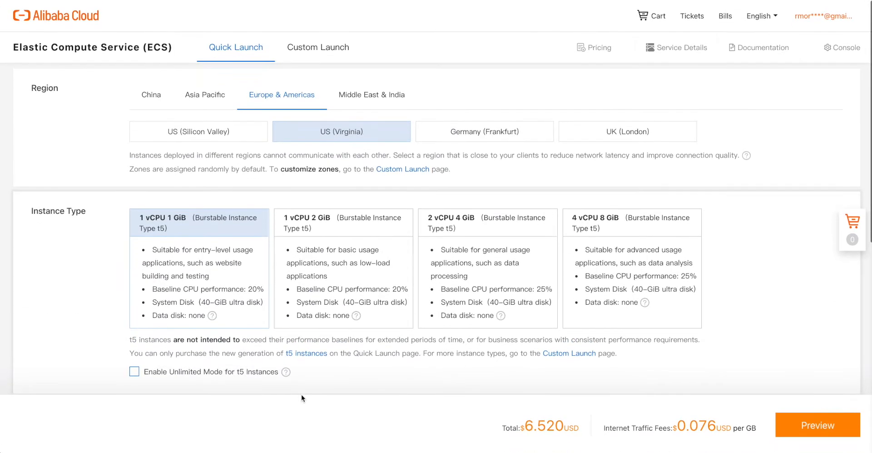
{"action": "scroll", "coordinate": [321, 360], "scroll_direction": "down", "scroll_amount": 10}
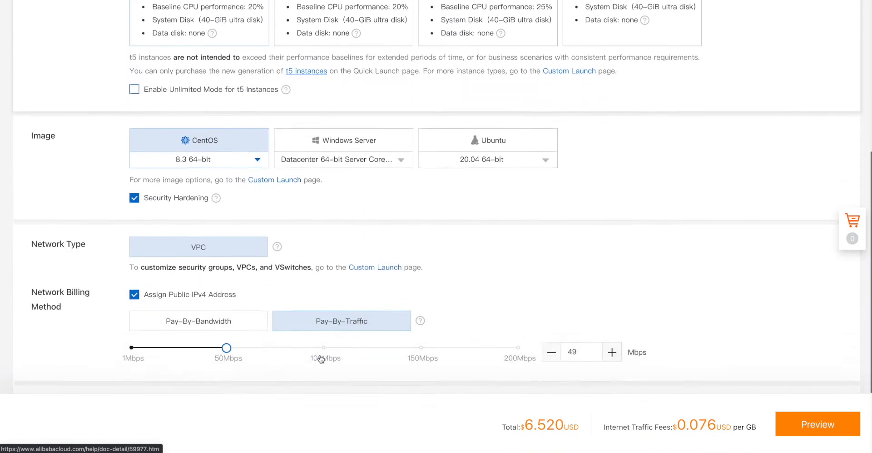
- Preview the 6.520 USD order, accept the ECS and Product Terms of Service, then return to configuration
{"action": "left_click", "coordinate": [804, 423]}
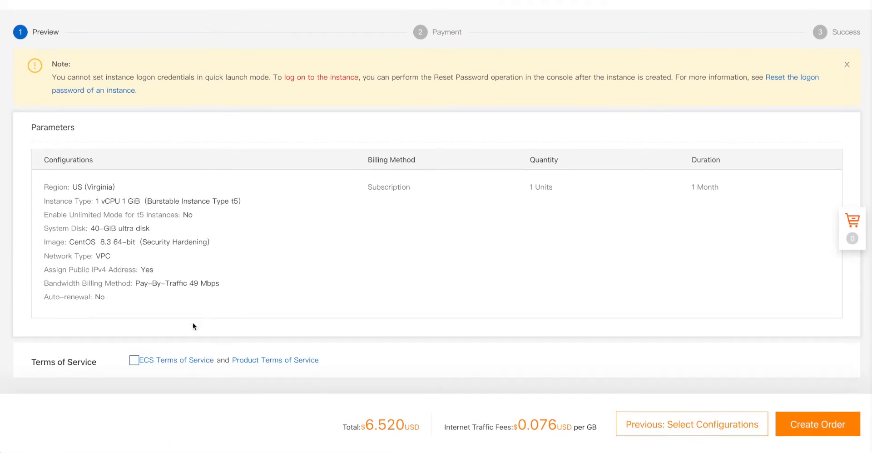
{"action": "left_click", "coordinate": [134, 360]}
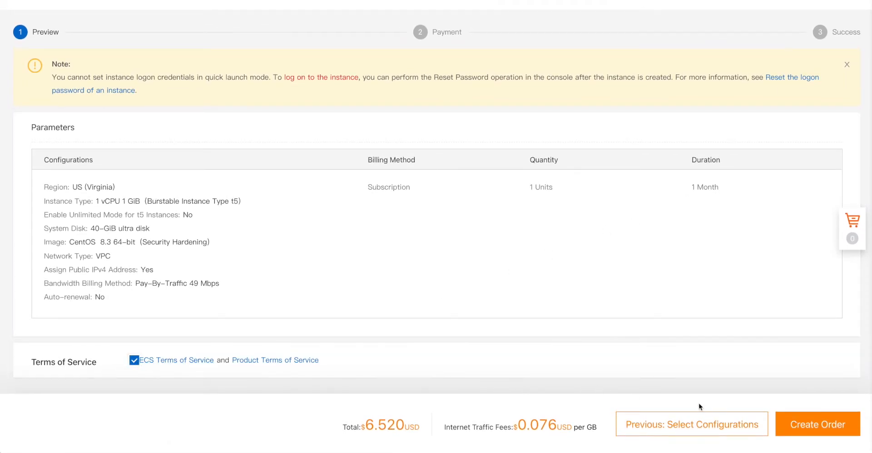
{"action": "scroll", "coordinate": [671, 378], "scroll_direction": "up", "scroll_amount": 2}
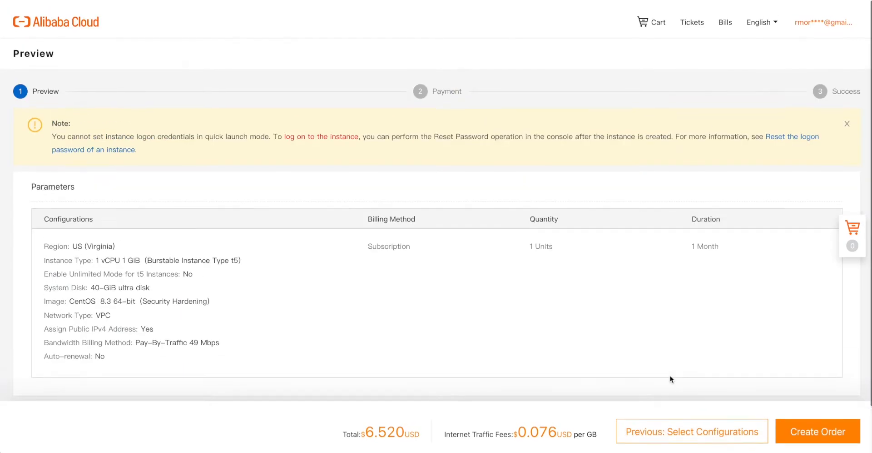
{"action": "scroll", "coordinate": [670, 378], "scroll_direction": "down", "scroll_amount": 2}
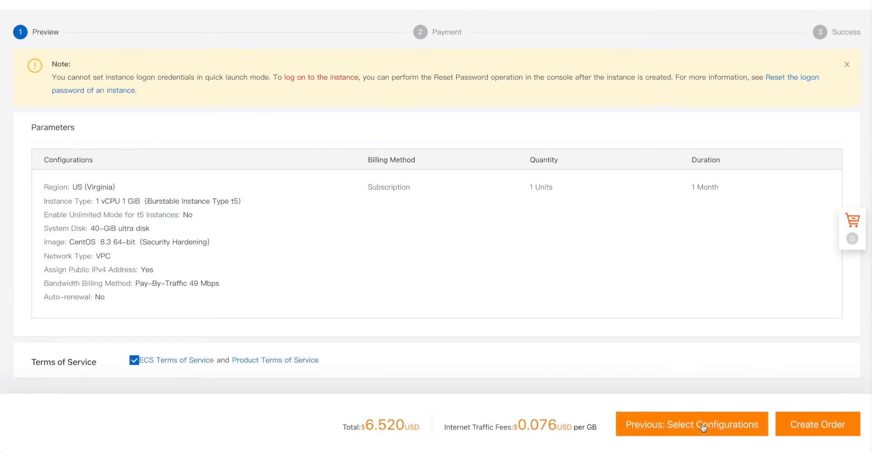
{"action": "left_click", "coordinate": [704, 425]}
{"action": "scroll", "coordinate": [415, 221], "scroll_direction": "up", "scroll_amount": 2}
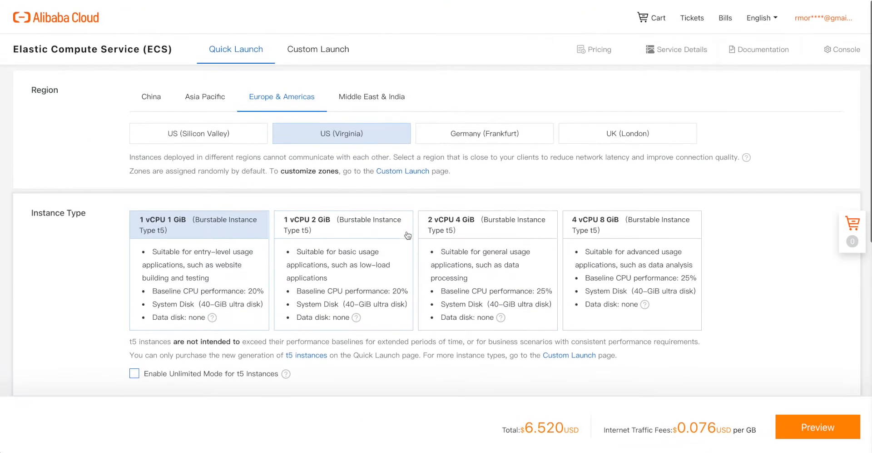
- Switch to Custom Launch and set Pay-As-You-Go billing, 0.106 USD per hour
{"action": "left_click", "coordinate": [322, 52]}
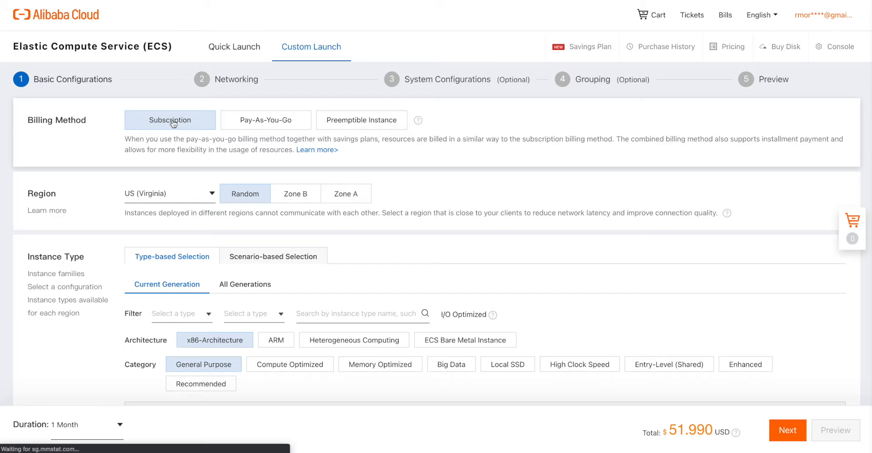
{"action": "left_click", "coordinate": [276, 122]}
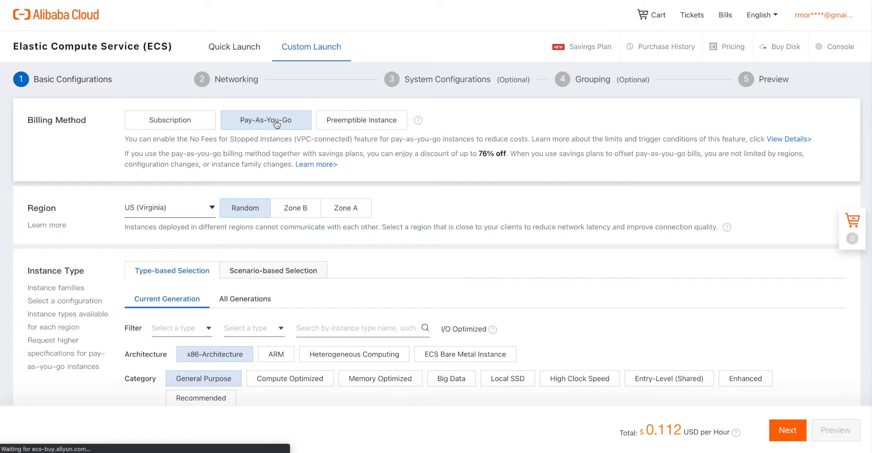
{"action": "left_click", "coordinate": [372, 121]}
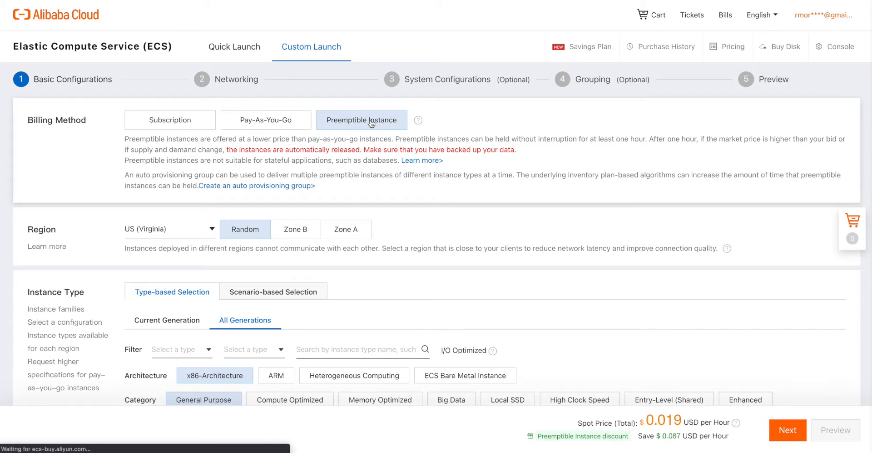
{"action": "left_click", "coordinate": [250, 121]}
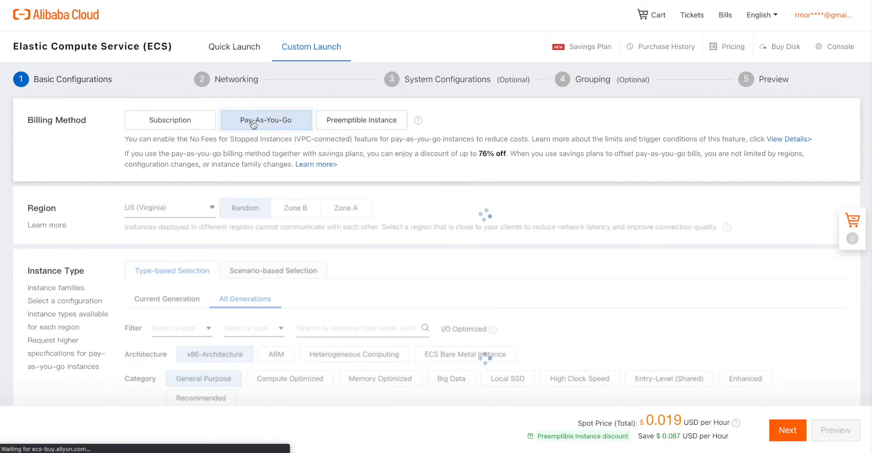
{"action": "mouse_move", "coordinate": [158, 212]}
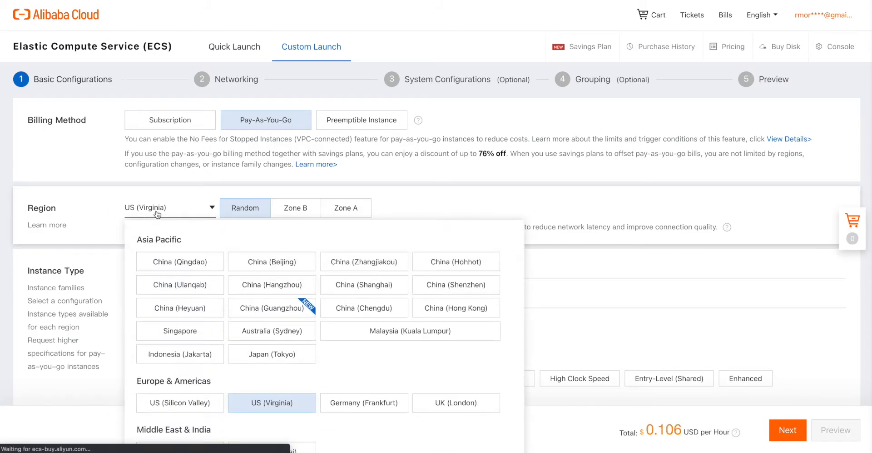
{"action": "scroll", "coordinate": [208, 284], "scroll_direction": "down", "scroll_amount": 3}
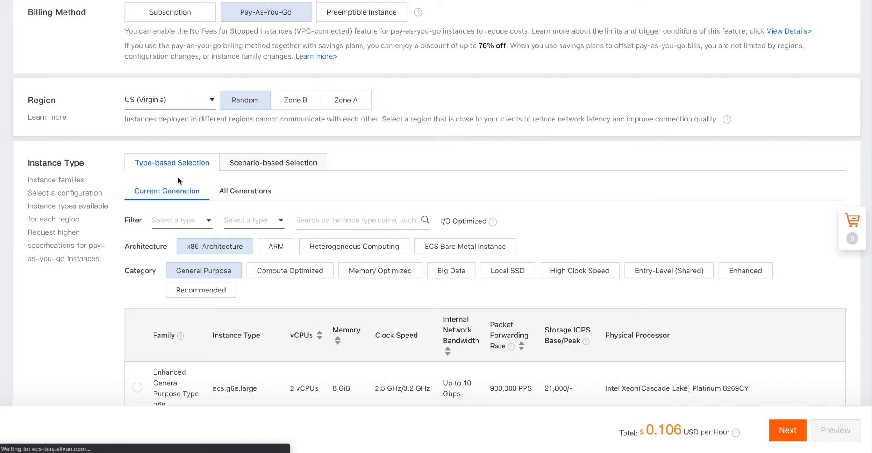
- Pick the Mobile Internet Application scenario, keeping ecs.g5ne.large (2 vCPU, 8 GiB) at 0.152 USD per hour
{"action": "scroll", "coordinate": [150, 188], "scroll_direction": "down", "scroll_amount": 1}
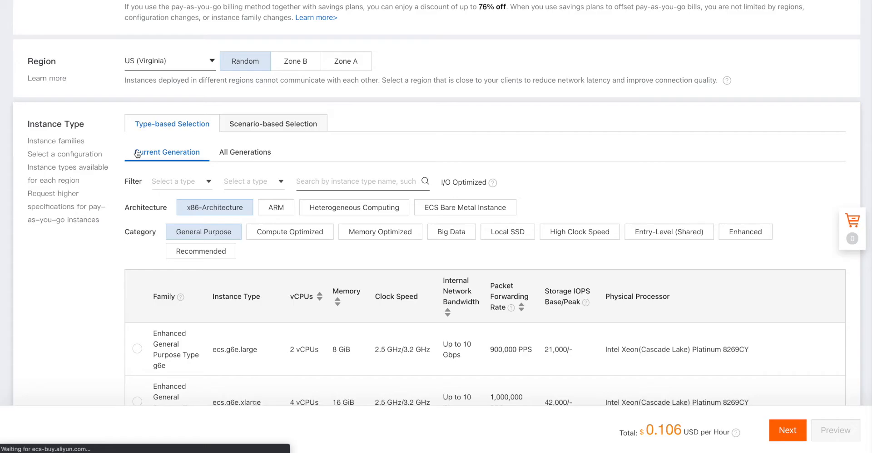
{"action": "left_click", "coordinate": [298, 124]}
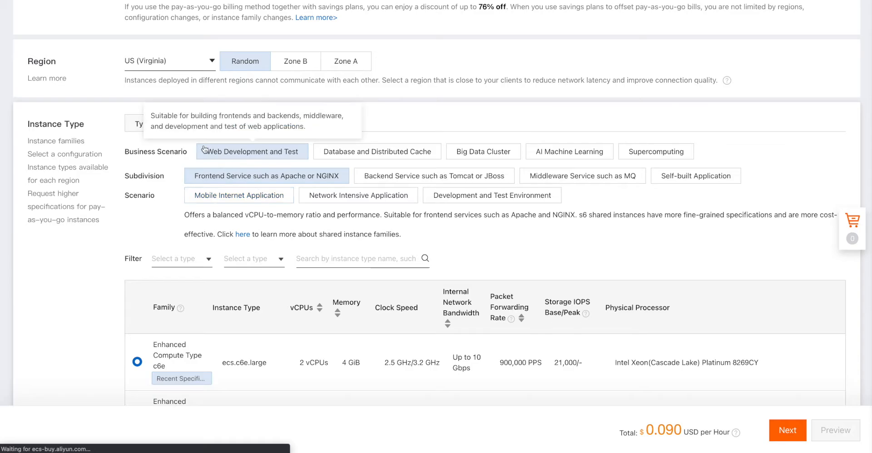
{"action": "left_click", "coordinate": [137, 123]}
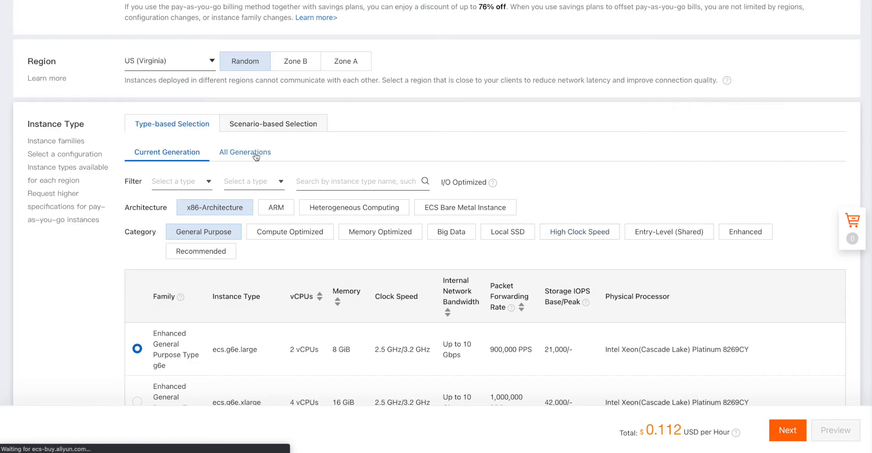
{"action": "left_click", "coordinate": [268, 123]}
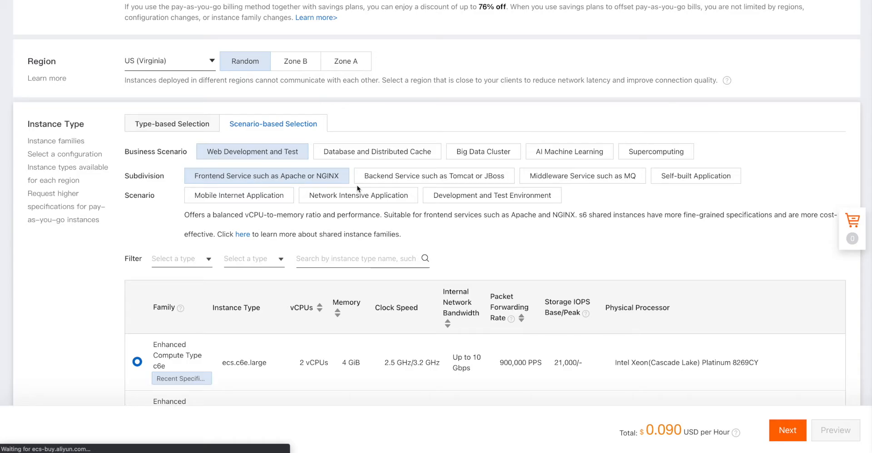
{"action": "left_click", "coordinate": [255, 199]}
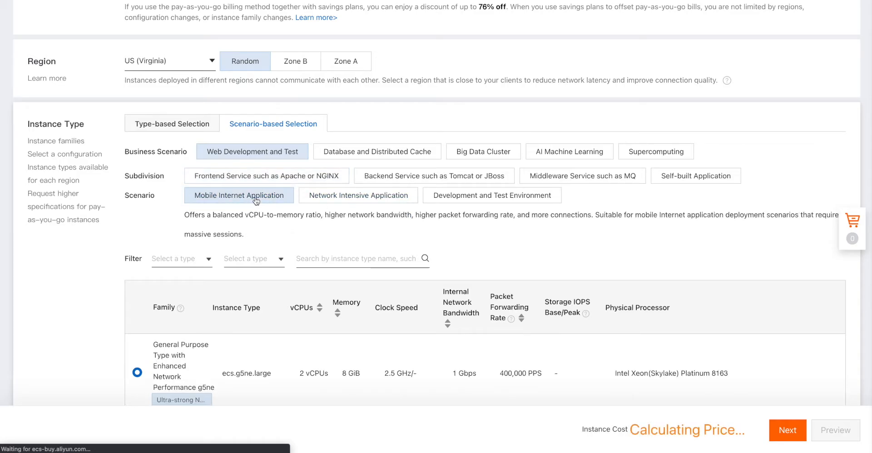
{"action": "scroll", "coordinate": [146, 209], "scroll_direction": "down", "scroll_amount": 3}
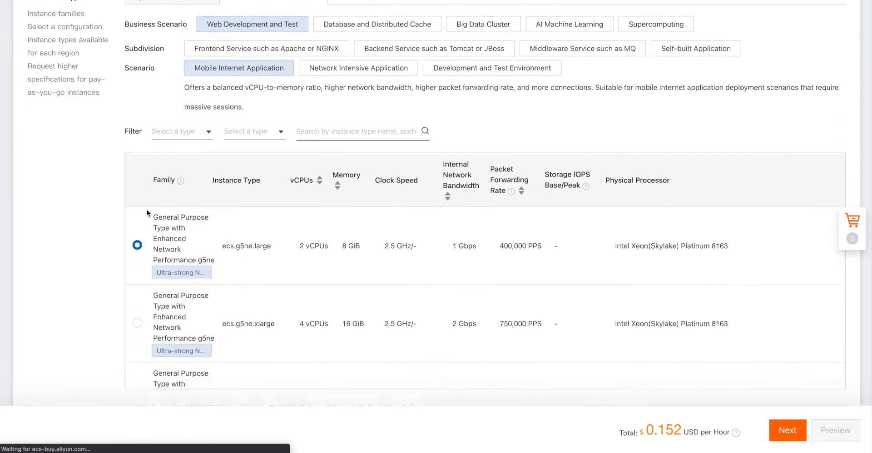
{"action": "scroll", "coordinate": [295, 286], "scroll_direction": "up", "scroll_amount": 1}
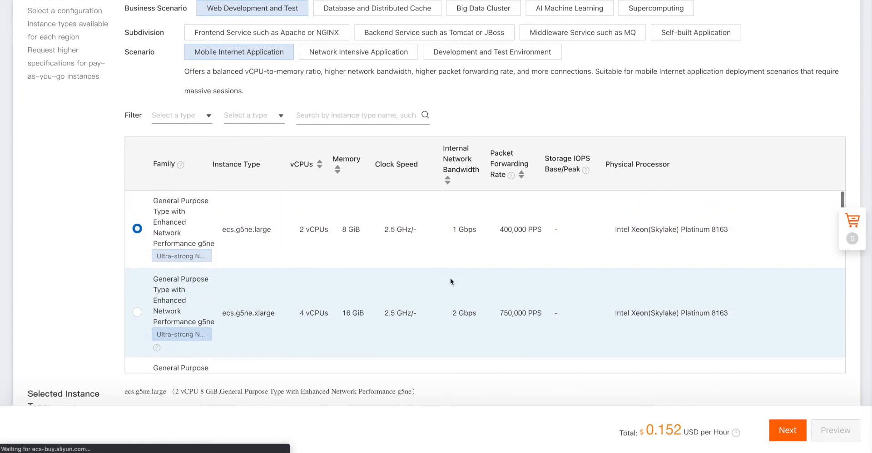
{"action": "scroll", "coordinate": [446, 277], "scroll_direction": "down", "scroll_amount": 3}
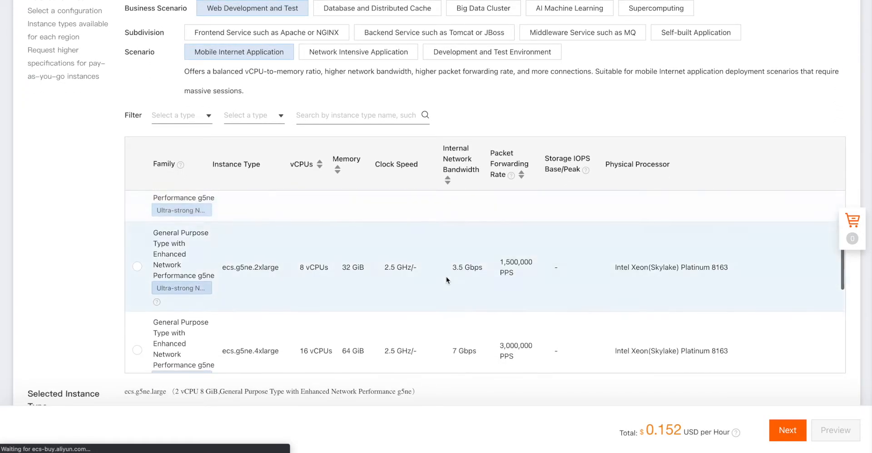
{"action": "scroll", "coordinate": [446, 276], "scroll_direction": "up", "scroll_amount": 4}
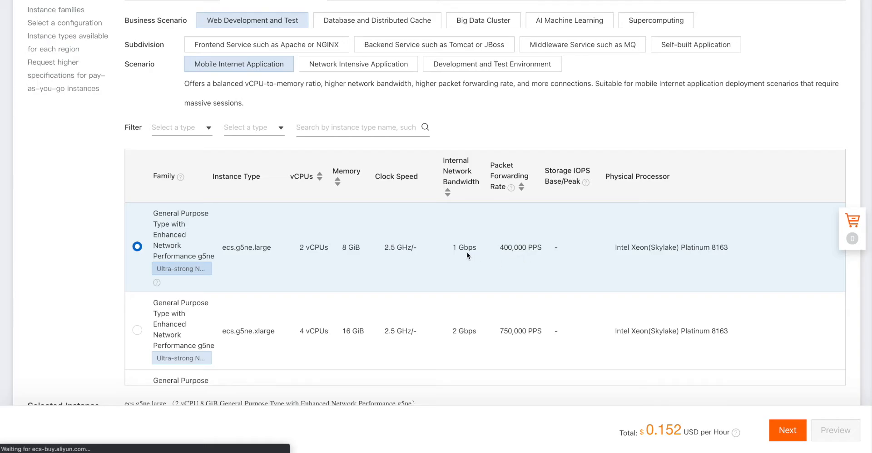
- Choose Alibaba Cloud Linux version 2.1903 LTS 64-bit
{"action": "scroll", "coordinate": [58, 203], "scroll_direction": "down", "scroll_amount": 2}
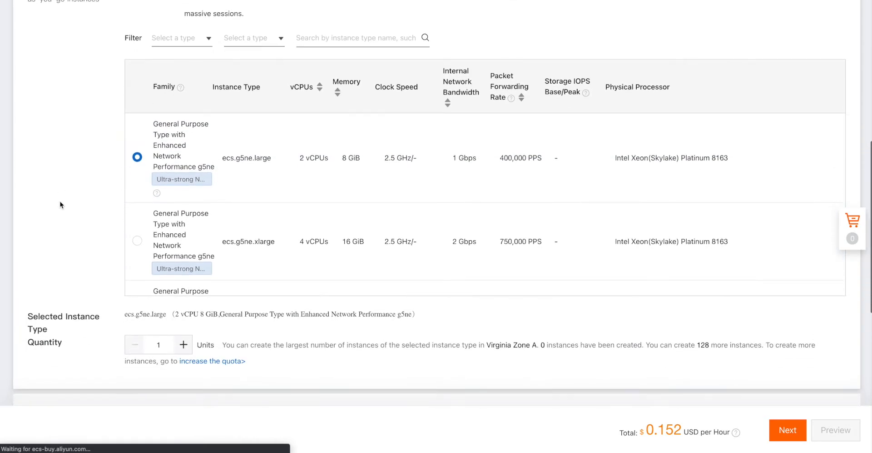
{"action": "scroll", "coordinate": [238, 280], "scroll_direction": "down", "scroll_amount": 5}
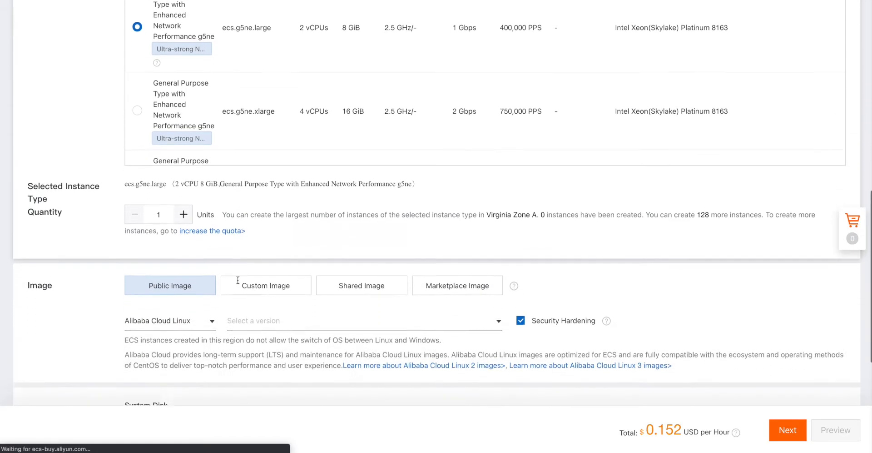
{"action": "scroll", "coordinate": [238, 279], "scroll_direction": "down", "scroll_amount": 1}
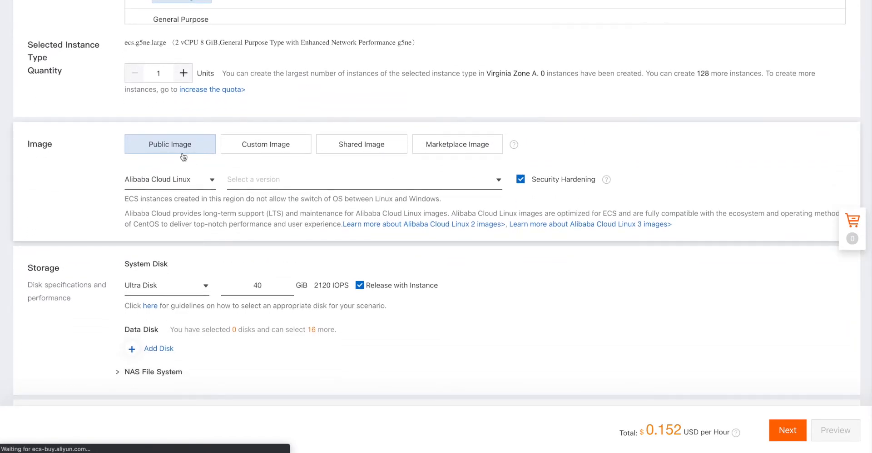
{"action": "left_click", "coordinate": [499, 180]}
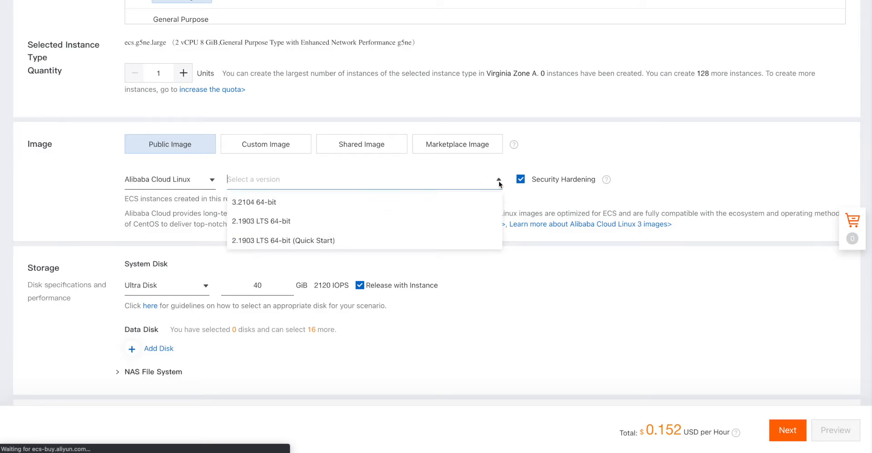
{"action": "left_click", "coordinate": [352, 227]}
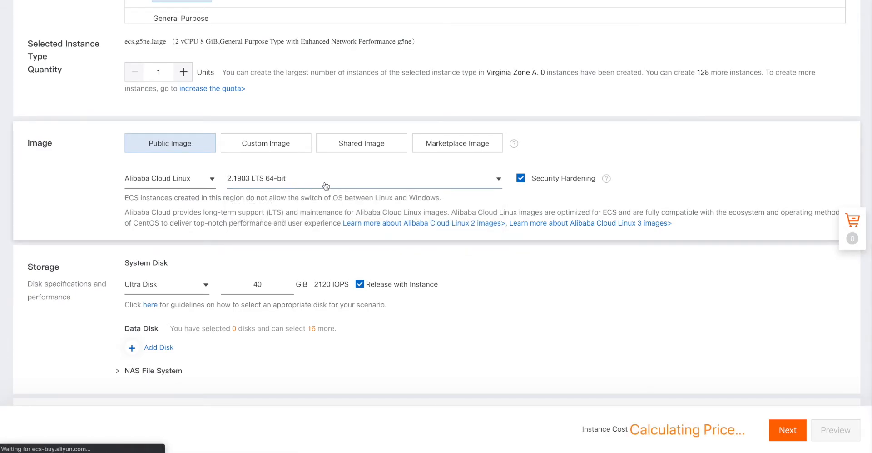
{"action": "left_click", "coordinate": [498, 181]}
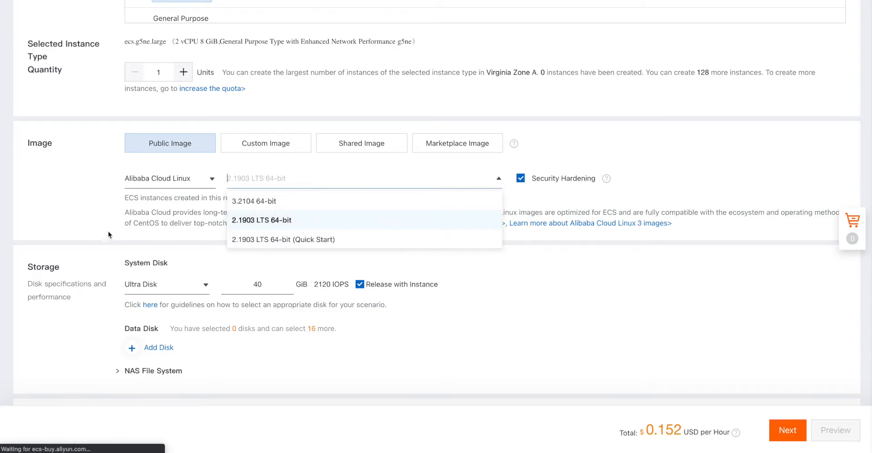
{"action": "left_click", "coordinate": [99, 212]}
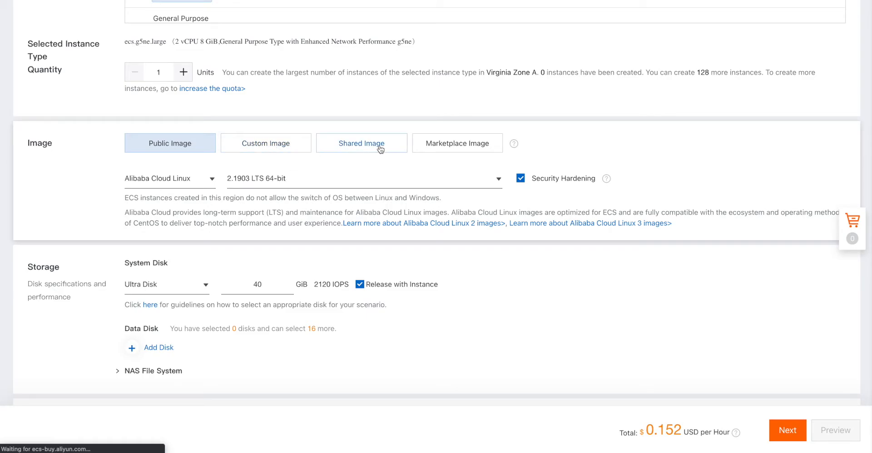
- Check the Marketplace, Shared and Custom Image sources, then return to Public Image
{"action": "left_click", "coordinate": [453, 149]}
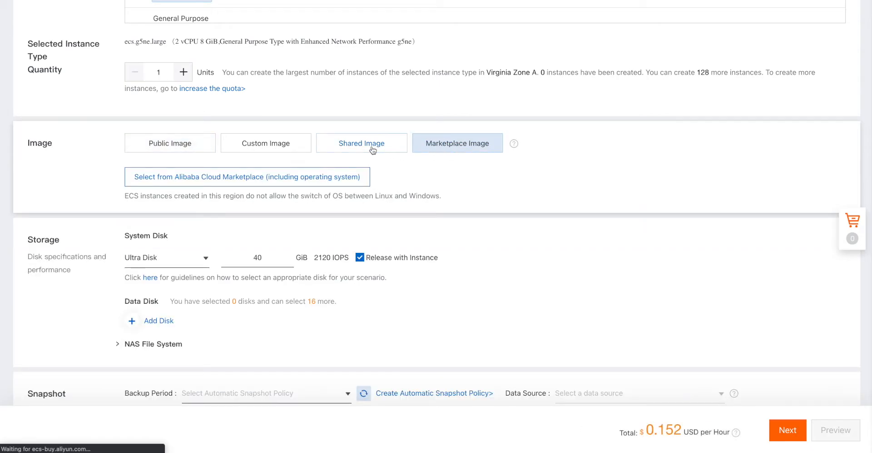
{"action": "left_click", "coordinate": [371, 149]}
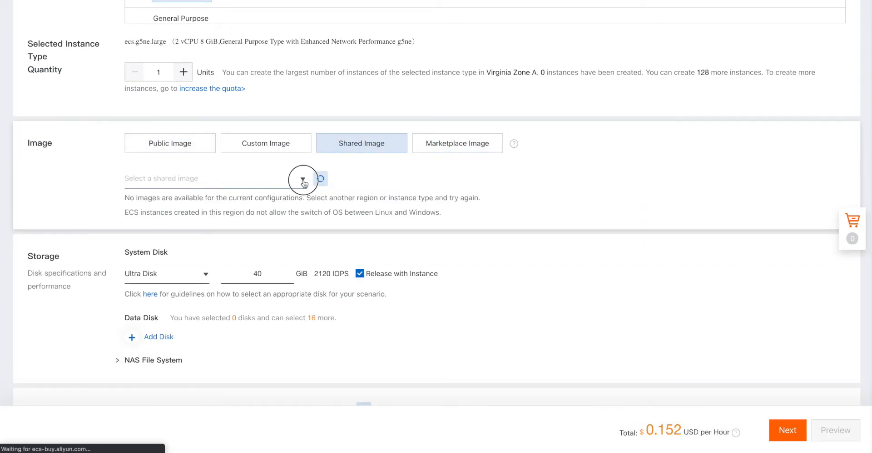
{"action": "left_click", "coordinate": [303, 180]}
{"action": "left_click", "coordinate": [282, 143]}
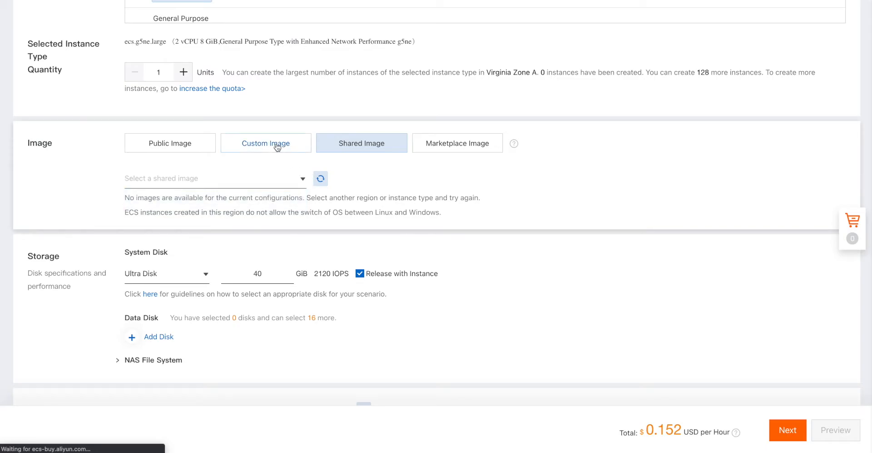
{"action": "left_click", "coordinate": [303, 180]}
{"action": "left_click", "coordinate": [303, 181]}
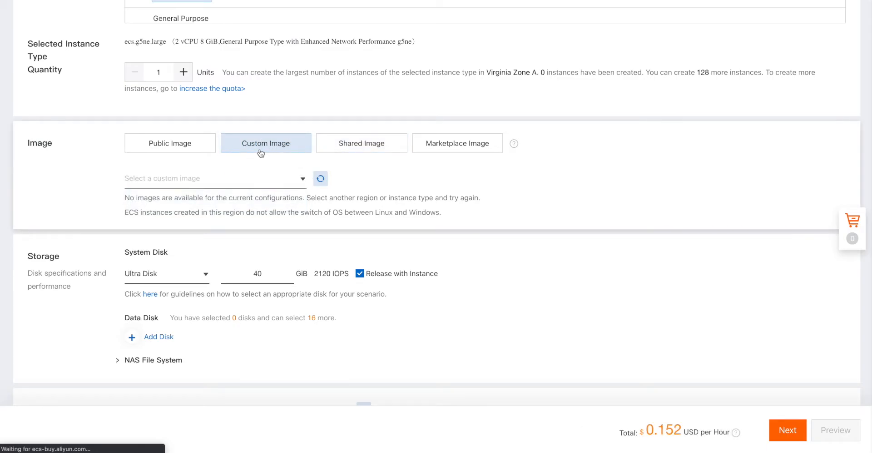
{"action": "left_click", "coordinate": [175, 146]}
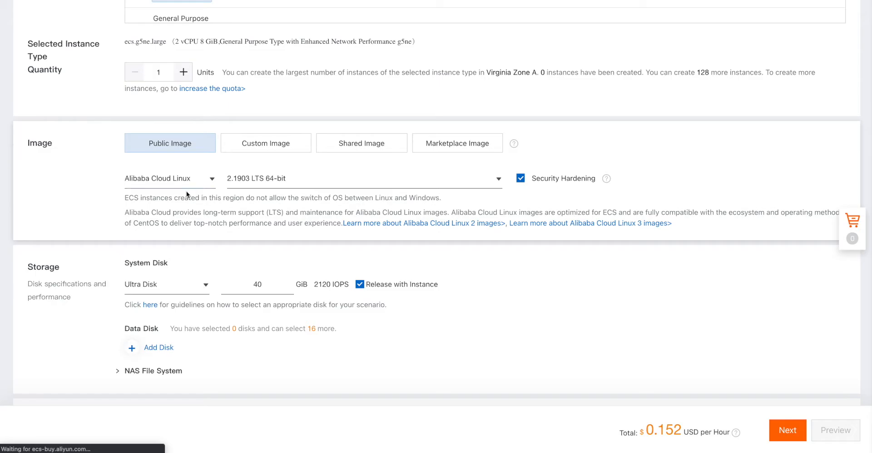
- Set the Ultra Disk system disk size to 100 GiB, giving 2600 IOPS
{"action": "scroll", "coordinate": [336, 190], "scroll_direction": "down", "scroll_amount": 2}
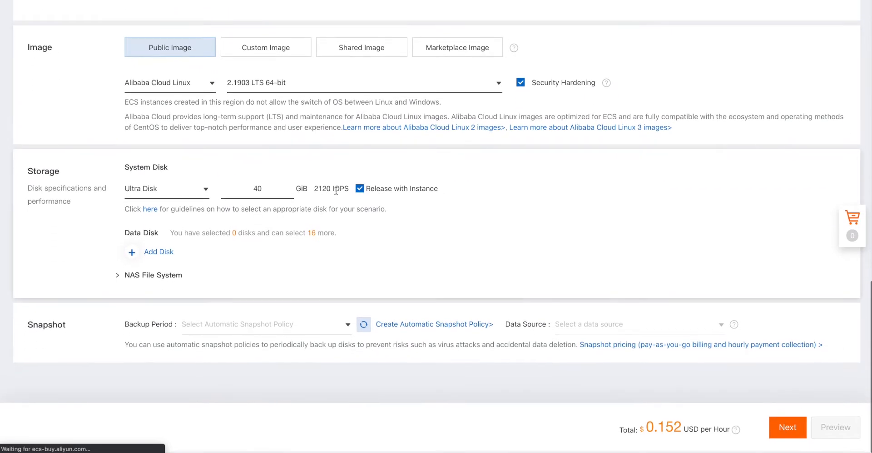
{"action": "mouse_move", "coordinate": [252, 192]}
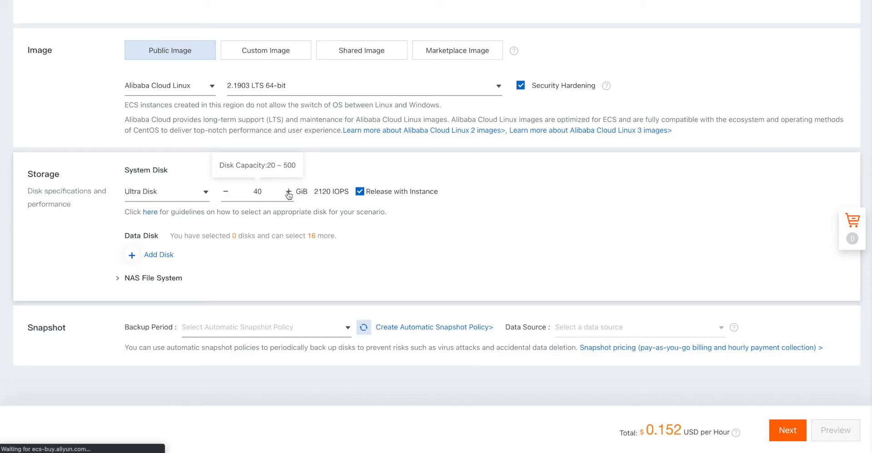
{"action": "left_click", "coordinate": [288, 192]}
{"action": "left_click", "coordinate": [288, 191]}
{"action": "left_click", "coordinate": [288, 191]}
{"action": "left_click", "coordinate": [288, 192]}
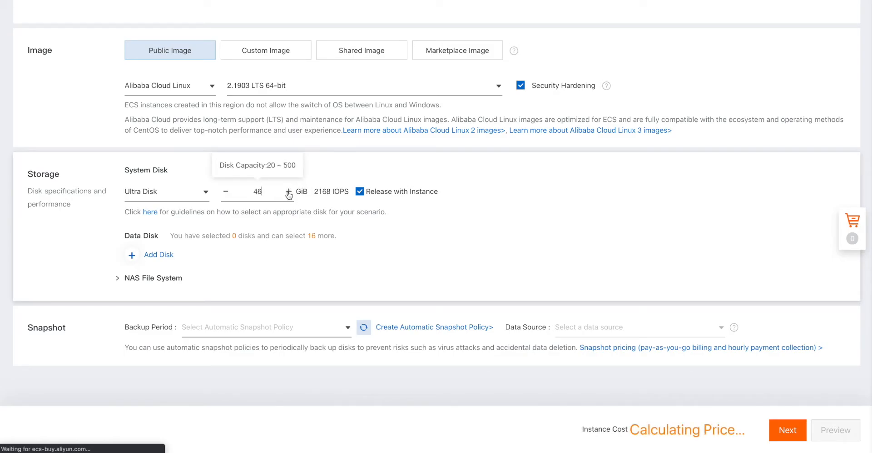
{"action": "left_click", "coordinate": [288, 191]}
{"action": "left_click", "coordinate": [288, 192]}
{"action": "left_click", "coordinate": [288, 192]}
{"action": "left_click", "coordinate": [289, 191]}
{"action": "left_click", "coordinate": [288, 192]}
{"action": "left_click", "coordinate": [288, 191]}
{"action": "left_click", "coordinate": [288, 191]}
{"action": "left_click", "coordinate": [288, 191]}
{"action": "left_click", "coordinate": [288, 191]}
{"action": "left_click", "coordinate": [288, 191]}
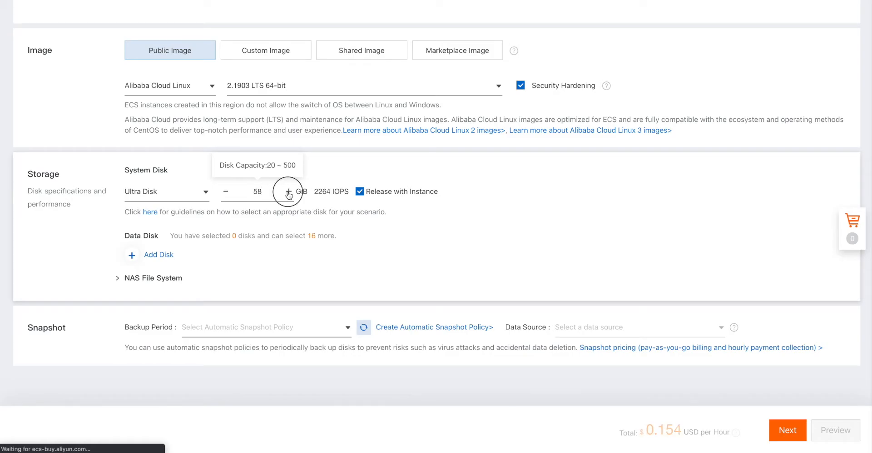
{"action": "left_click", "coordinate": [288, 192]}
{"action": "left_click", "coordinate": [288, 191]}
{"action": "left_click", "coordinate": [288, 192]}
{"action": "left_click", "coordinate": [289, 192]}
{"action": "left_click", "coordinate": [288, 191]}
{"action": "left_click", "coordinate": [288, 191]}
{"action": "left_click", "coordinate": [288, 191]}
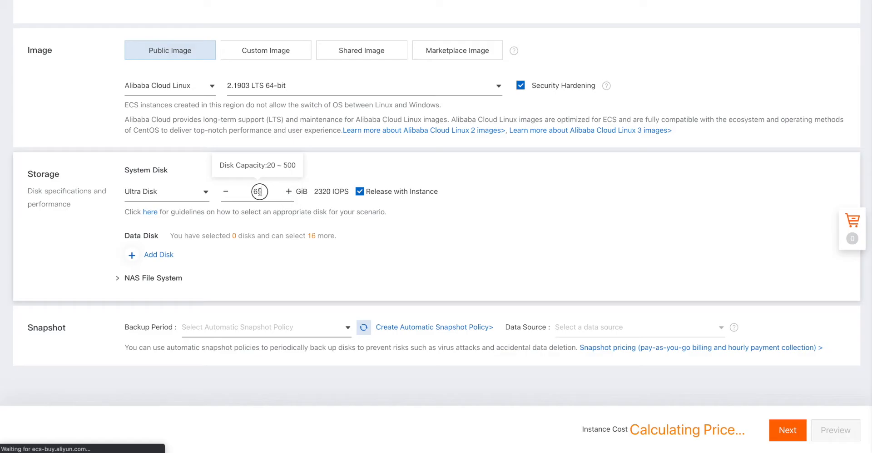
{"action": "double_click", "coordinate": [241, 191]}
{"action": "type", "text": "100"}
{"action": "left_click", "coordinate": [315, 220]}
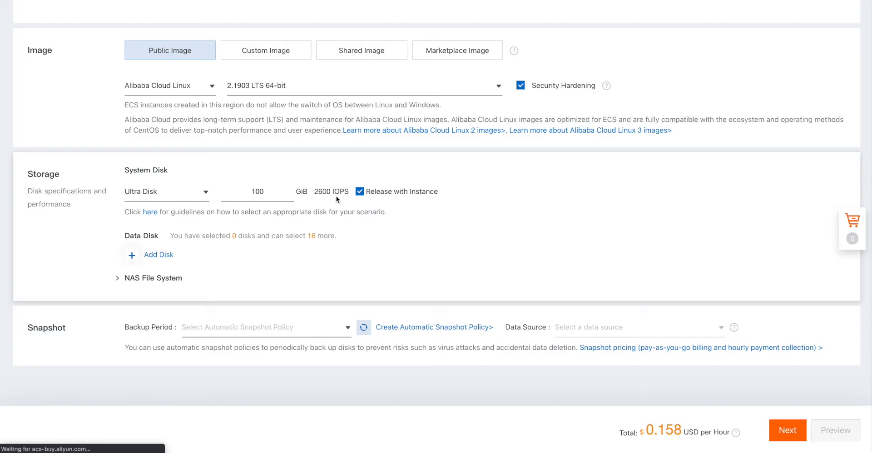
{"action": "mouse_move", "coordinate": [387, 196]}
{"action": "left_click", "coordinate": [159, 258]}
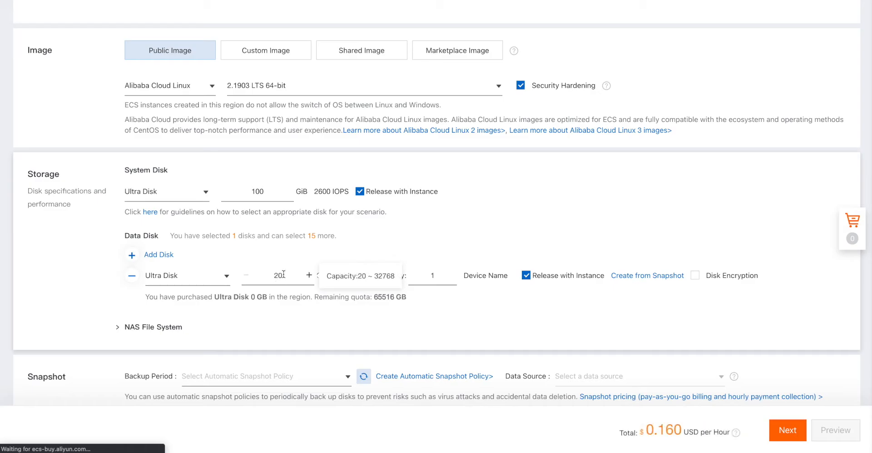
{"action": "left_click_drag", "start_coordinate": [284, 274], "coordinate": [262, 291]}
{"action": "type", "text": "32000"}
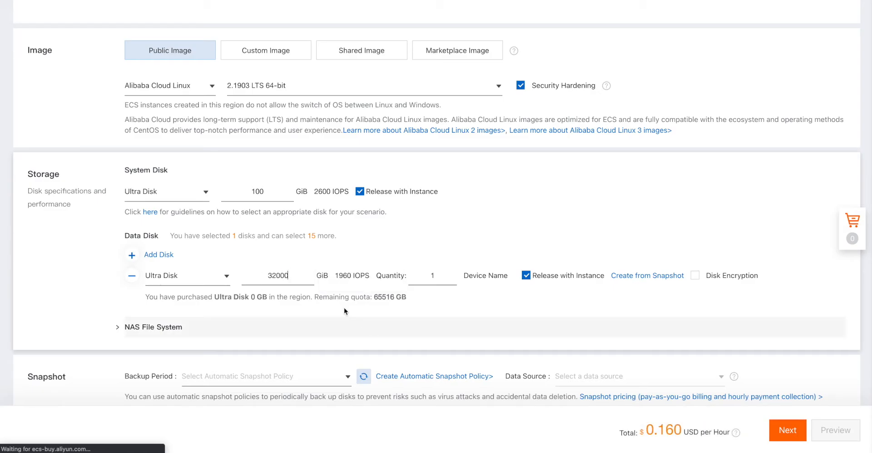
{"action": "left_click", "coordinate": [322, 301]}
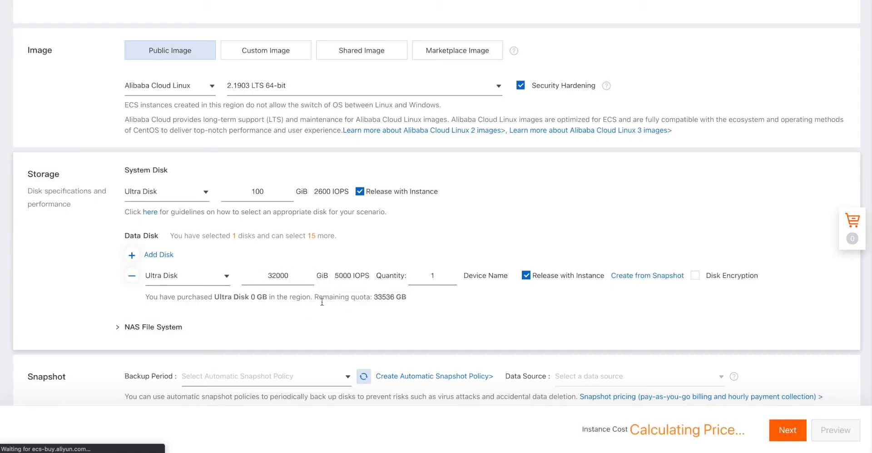
{"action": "double_click", "coordinate": [343, 276]}
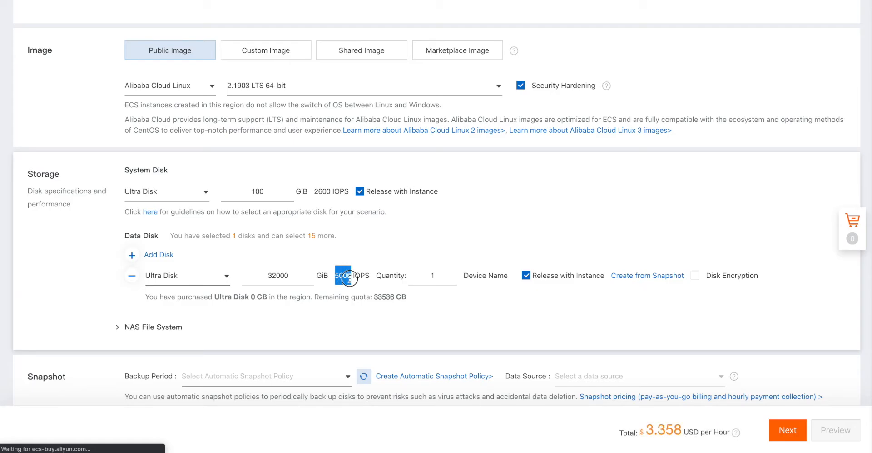
{"action": "left_click", "coordinate": [343, 299]}
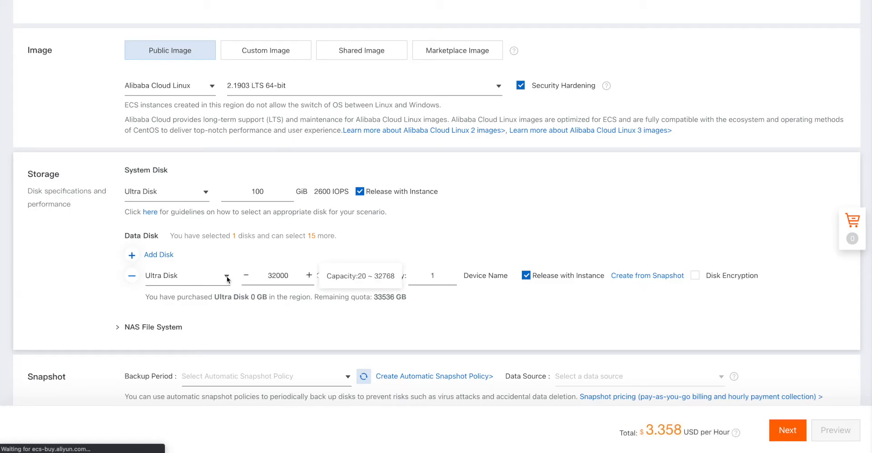
{"action": "left_click", "coordinate": [132, 276]}
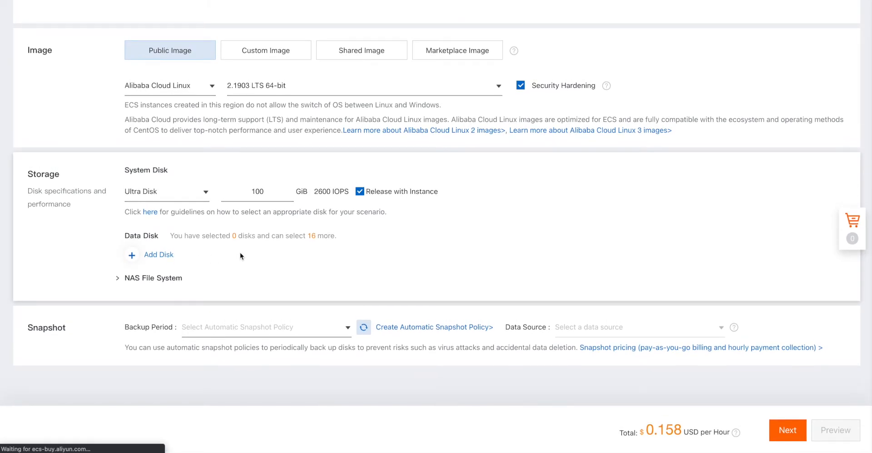
- Set the snapshot Backup Period to the daily default_policy
{"action": "scroll", "coordinate": [241, 255], "scroll_direction": "up", "scroll_amount": 20}
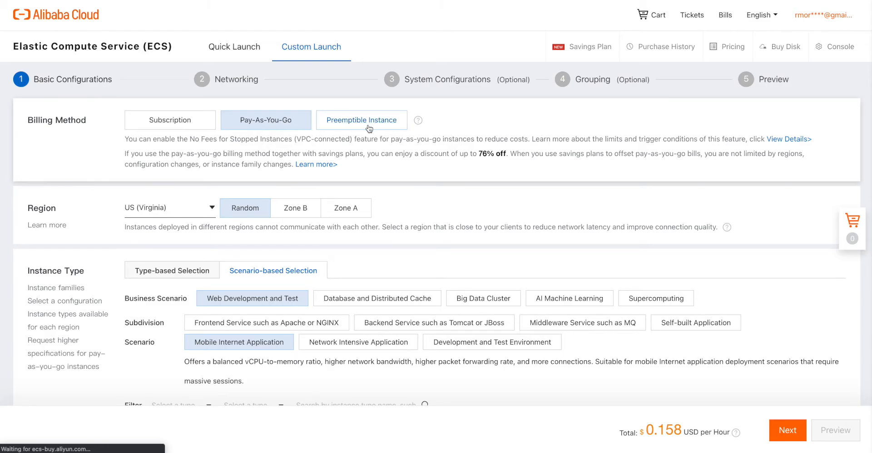
{"action": "scroll", "coordinate": [370, 129], "scroll_direction": "down", "scroll_amount": 15}
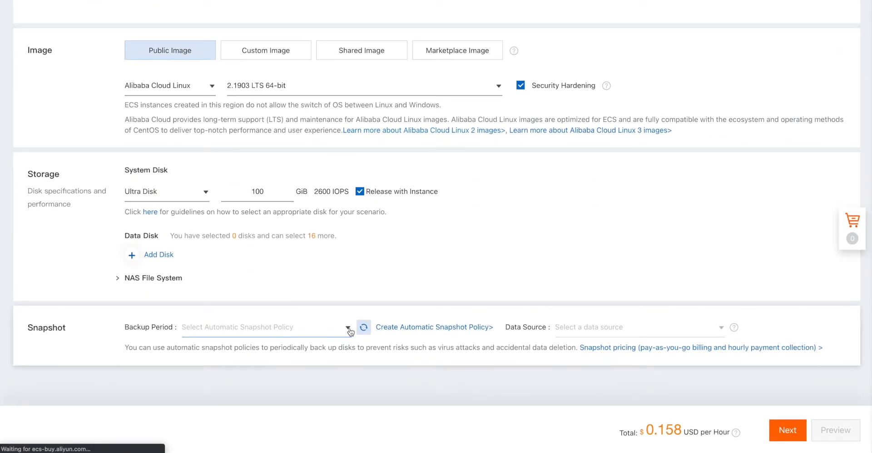
{"action": "left_click", "coordinate": [348, 328]}
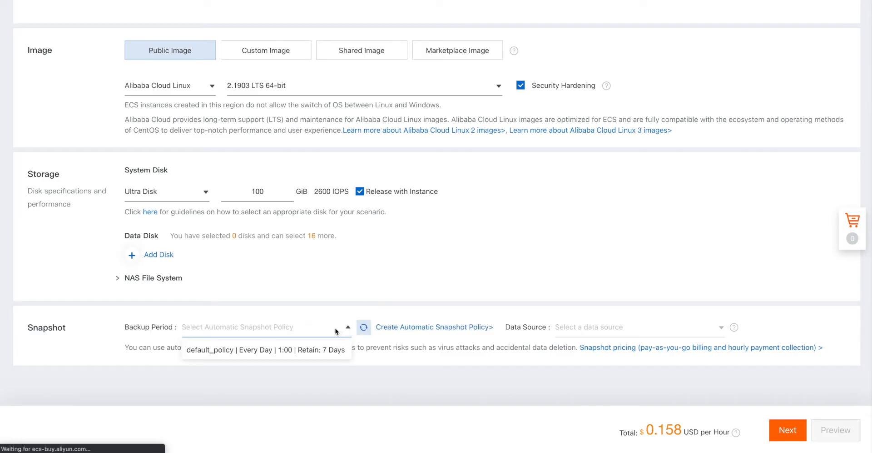
{"action": "left_click", "coordinate": [293, 350]}
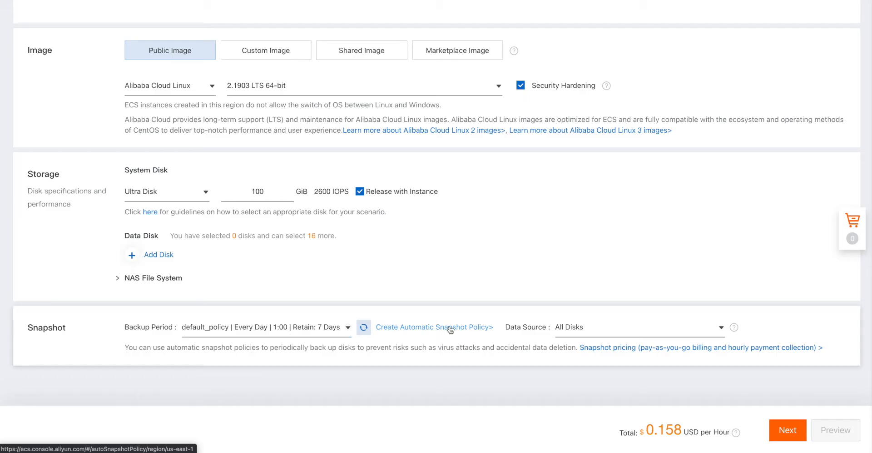
- Limit the snapshot Data Source to Only Data Disks and continue to Networking
{"action": "left_click", "coordinate": [722, 328]}
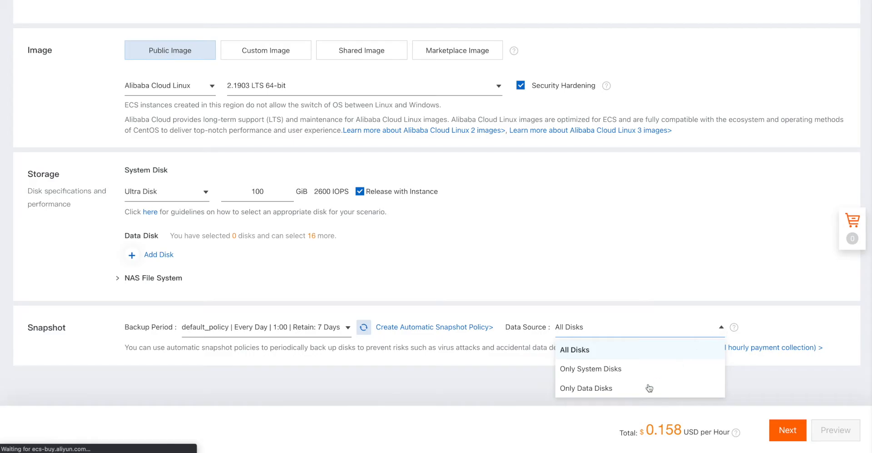
{"action": "left_click", "coordinate": [595, 389]}
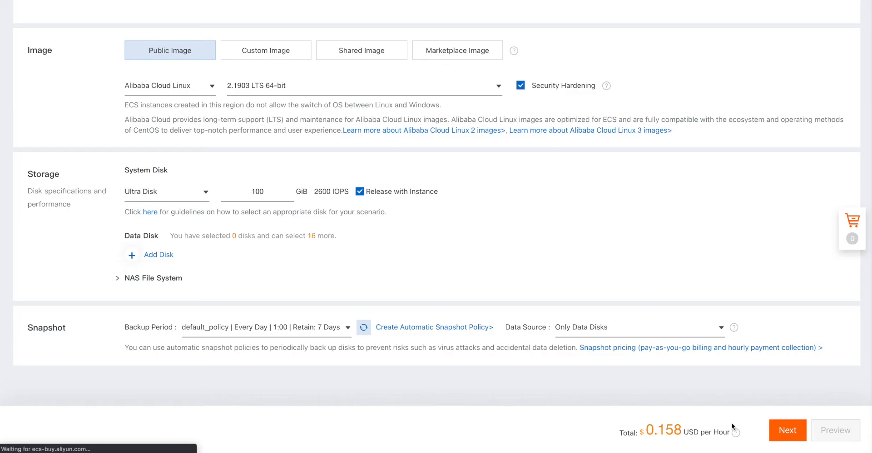
{"action": "left_click", "coordinate": [788, 429]}
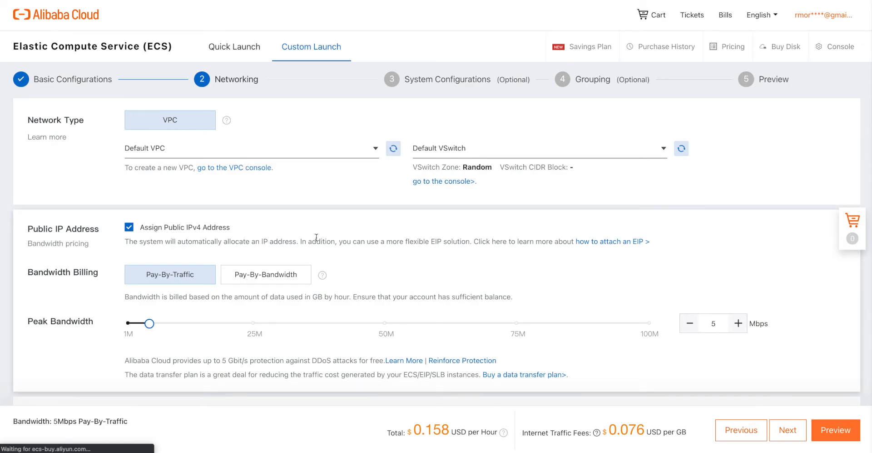
- Switch public IP Bandwidth Billing to Pay-By-Bandwidth at 1 Mbps, totalling 0.164 USD/hour
{"action": "scroll", "coordinate": [332, 239], "scroll_direction": "down", "scroll_amount": 3}
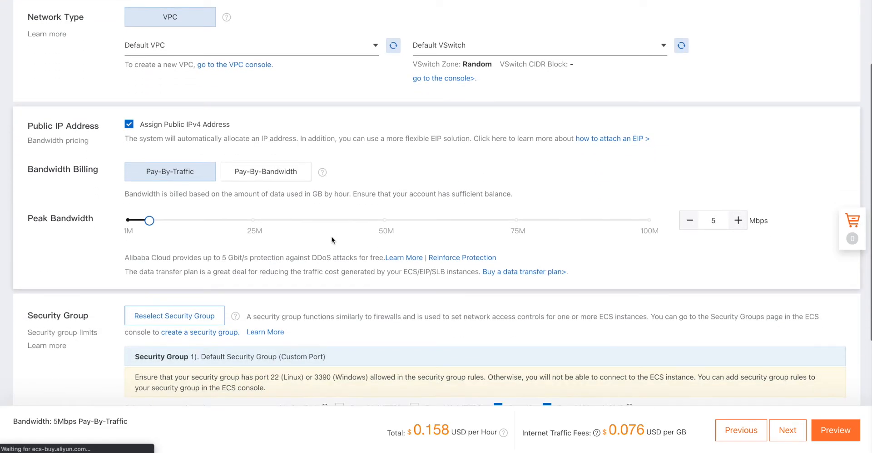
{"action": "left_click", "coordinate": [278, 176]}
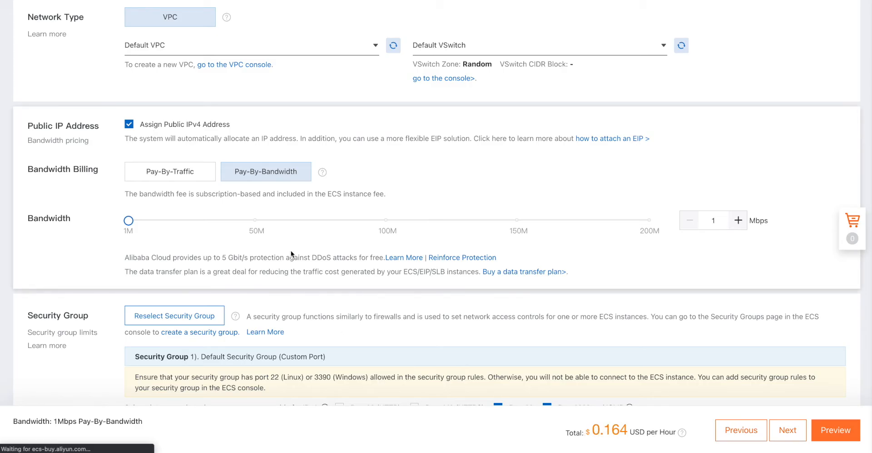
{"action": "scroll", "coordinate": [323, 246], "scroll_direction": "down", "scroll_amount": 1}
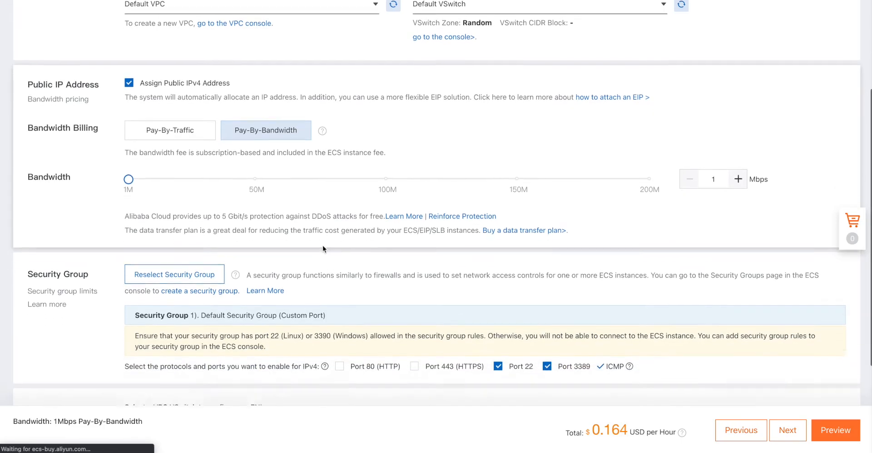
{"action": "scroll", "coordinate": [323, 249], "scroll_direction": "down", "scroll_amount": 2}
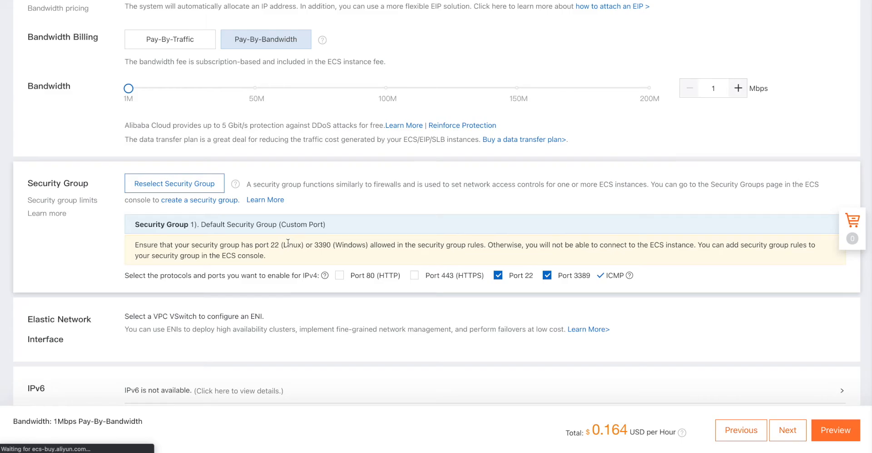
{"action": "scroll", "coordinate": [288, 242], "scroll_direction": "down", "scroll_amount": 1}
{"action": "mouse_move", "coordinate": [236, 156]}
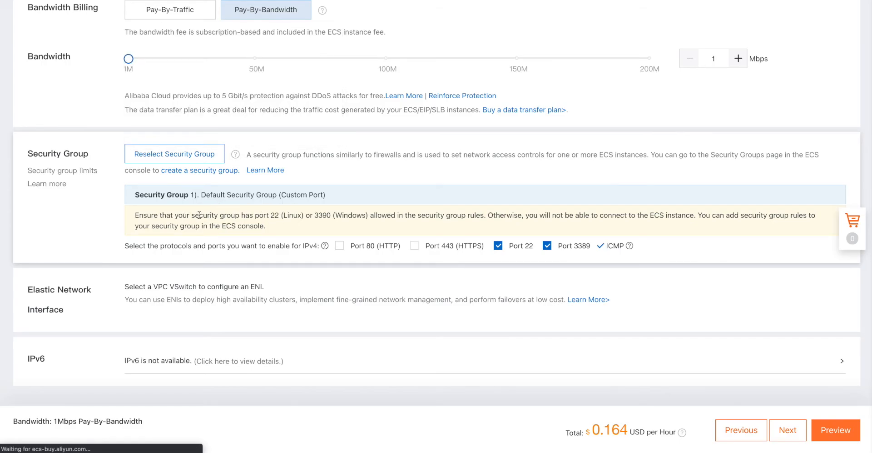
- Highlight the warning's mentions of port 22 (Linux) and 3390 (Windows)
{"action": "left_click_drag", "start_coordinate": [199, 215], "coordinate": [372, 214]}
{"action": "left_click", "coordinate": [306, 216]}
{"action": "left_click", "coordinate": [320, 216]}
{"action": "left_click", "coordinate": [368, 215]}
{"action": "left_click_drag", "start_coordinate": [313, 216], "coordinate": [357, 214]}
{"action": "left_click_drag", "start_coordinate": [362, 215], "coordinate": [368, 214]}
{"action": "left_click_drag", "start_coordinate": [341, 218], "coordinate": [335, 218]}
{"action": "left_click", "coordinate": [317, 217]}
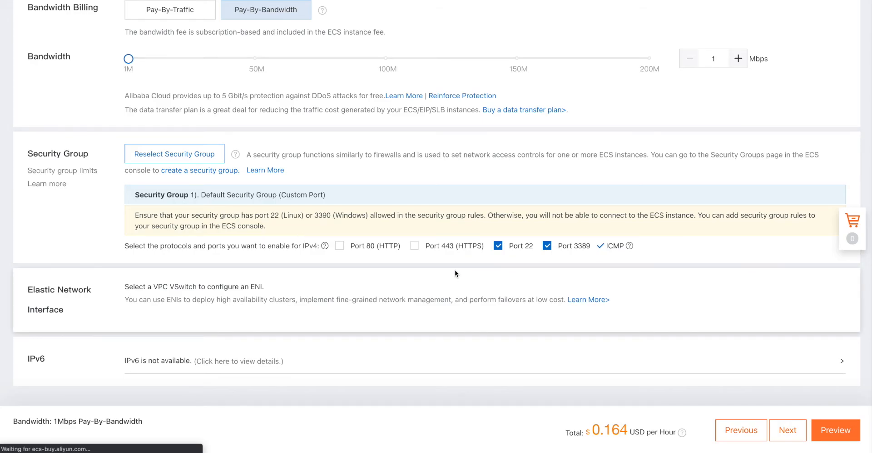
- Enable Port 443 (HTTPS) and disable Port 3389 in the Default Security Group
{"action": "left_click", "coordinate": [414, 246]}
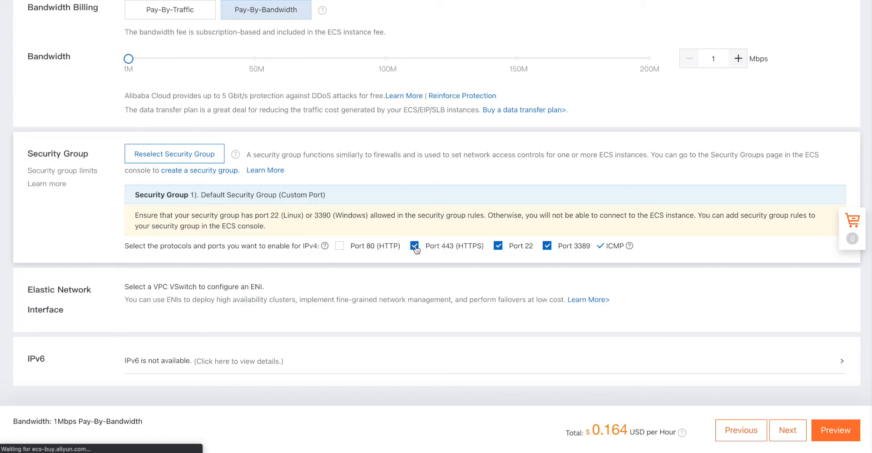
{"action": "left_click", "coordinate": [547, 246]}
{"action": "mouse_move", "coordinate": [631, 245]}
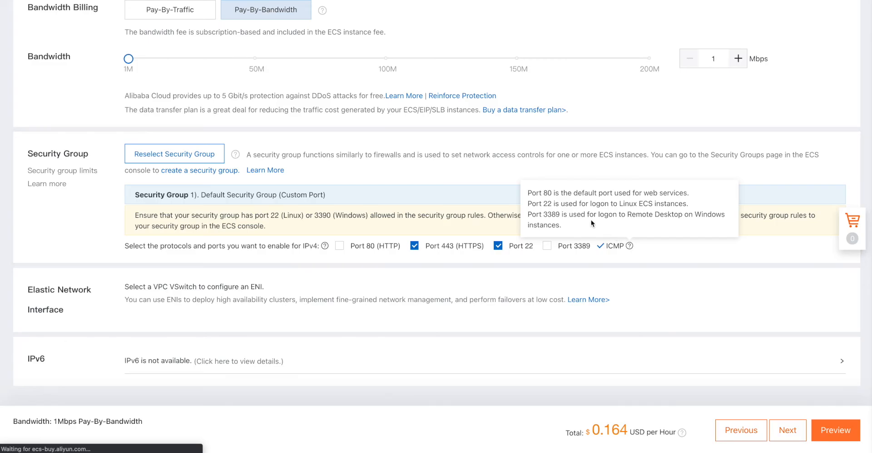
{"action": "left_click", "coordinate": [310, 210]}
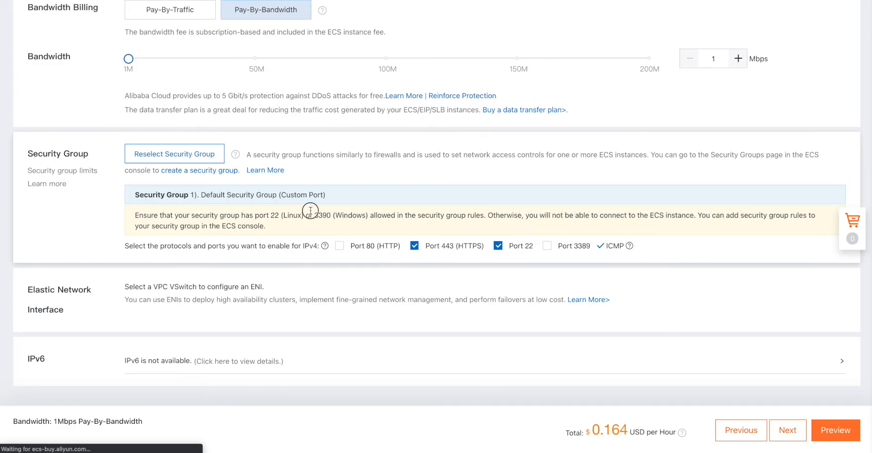
{"action": "left_click_drag", "start_coordinate": [310, 210], "coordinate": [380, 211]}
{"action": "left_click", "coordinate": [406, 294]}
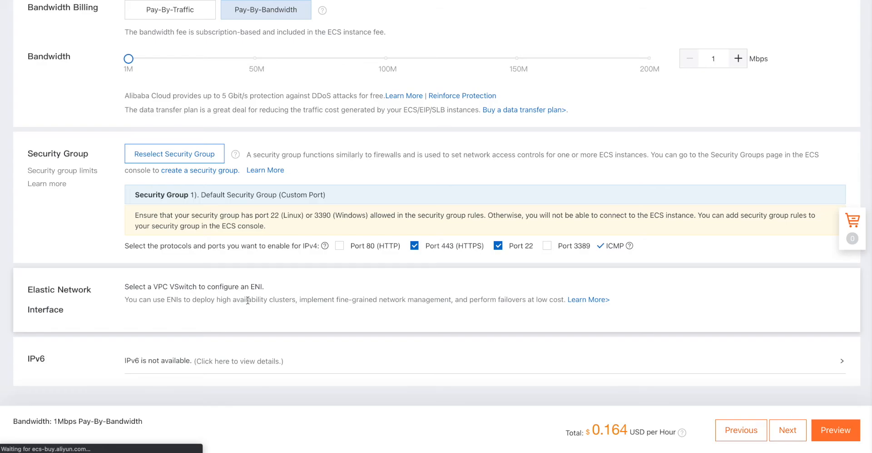
{"action": "scroll", "coordinate": [248, 299], "scroll_direction": "down", "scroll_amount": 1}
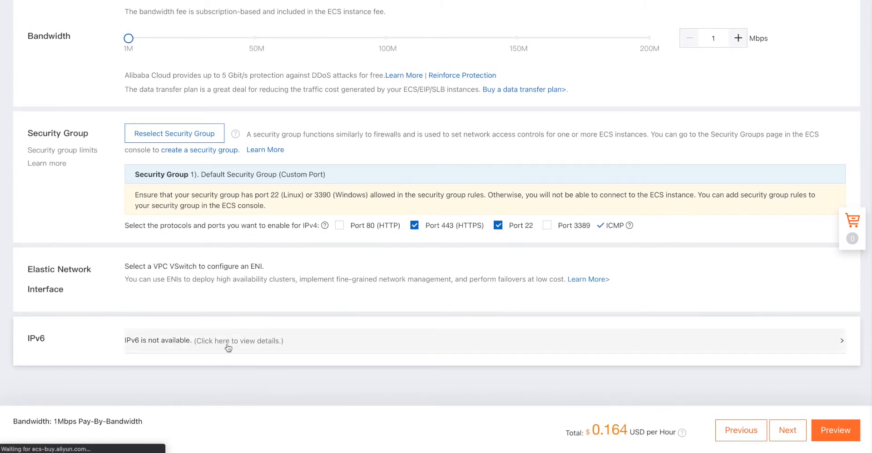
- Open the order Preview and review the Configurations Selected summary at 0.164 USD/hour
{"action": "left_click", "coordinate": [836, 433]}
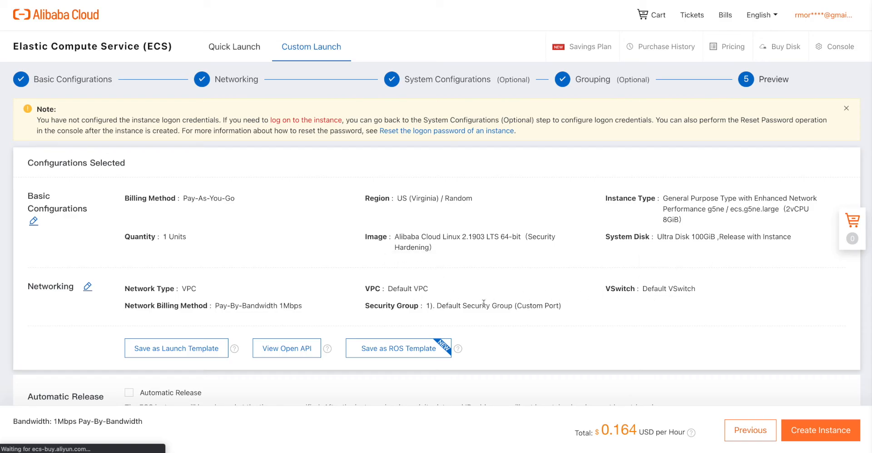
{"action": "scroll", "coordinate": [244, 279], "scroll_direction": "down", "scroll_amount": 3}
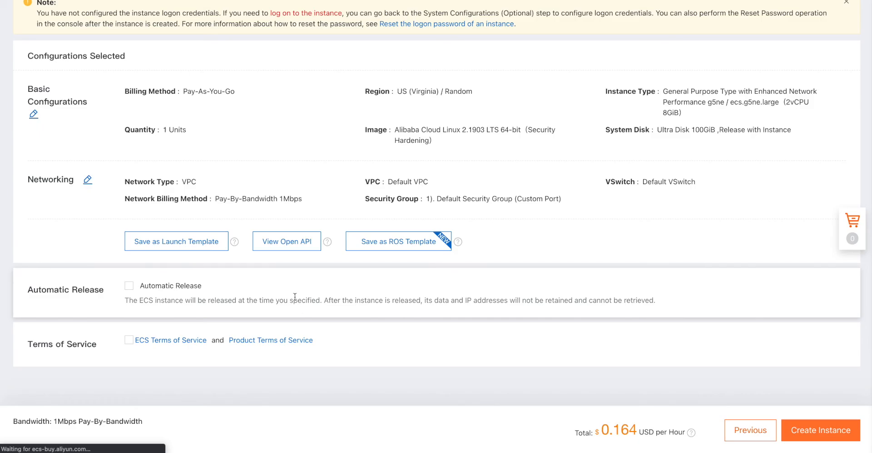
{"action": "scroll", "coordinate": [295, 295], "scroll_direction": "up", "scroll_amount": 2}
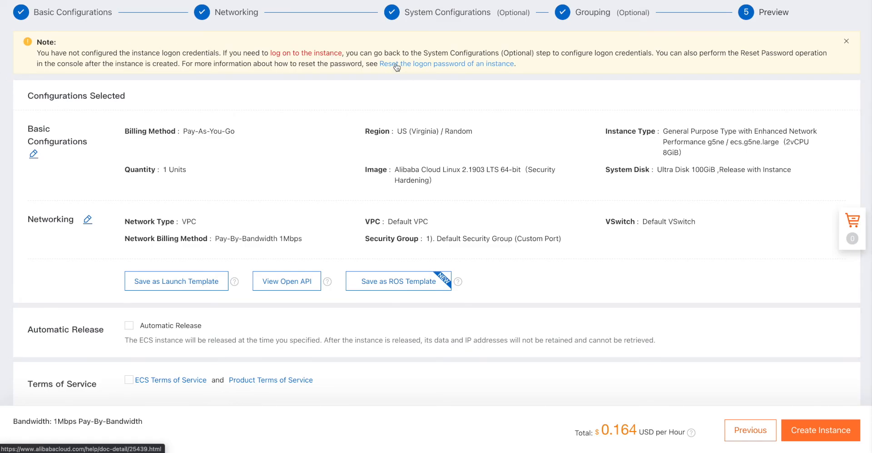
{"action": "scroll", "coordinate": [336, 90], "scroll_direction": "down", "scroll_amount": 1}
{"action": "scroll", "coordinate": [336, 90], "scroll_direction": "down", "scroll_amount": 1}
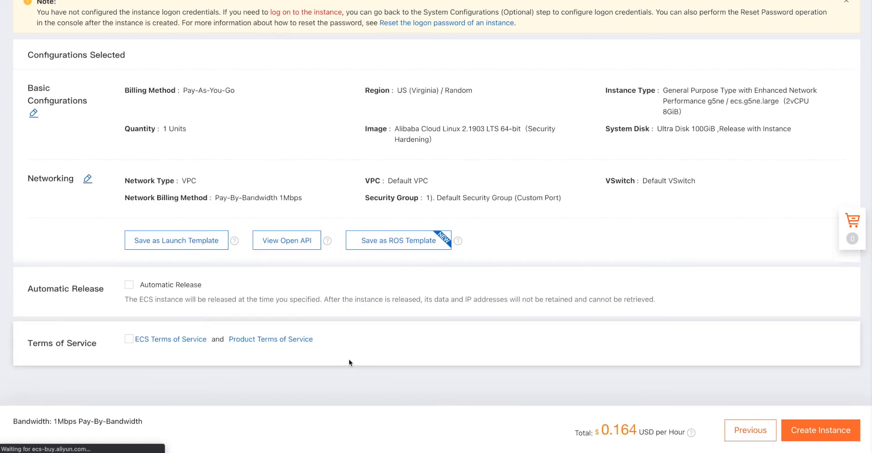
- Tick the ECS Terms of Service checkbox on the Preview page
{"action": "left_click", "coordinate": [129, 340]}
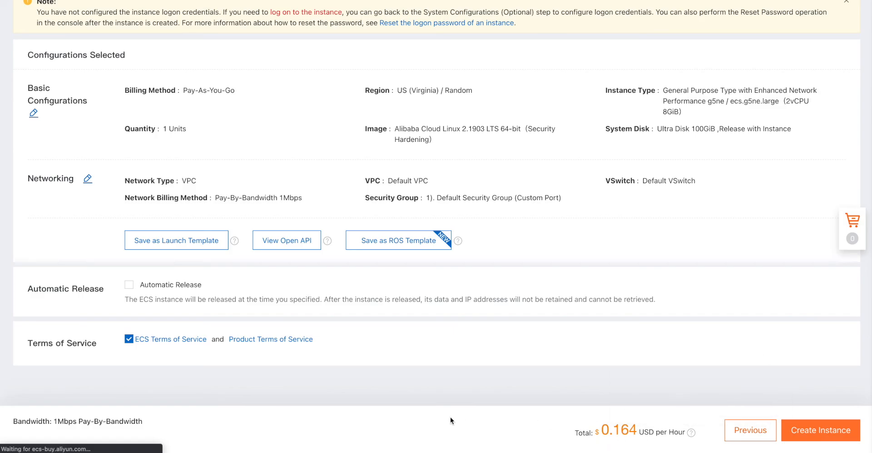
{"action": "scroll", "coordinate": [452, 371], "scroll_direction": "up", "scroll_amount": 3}
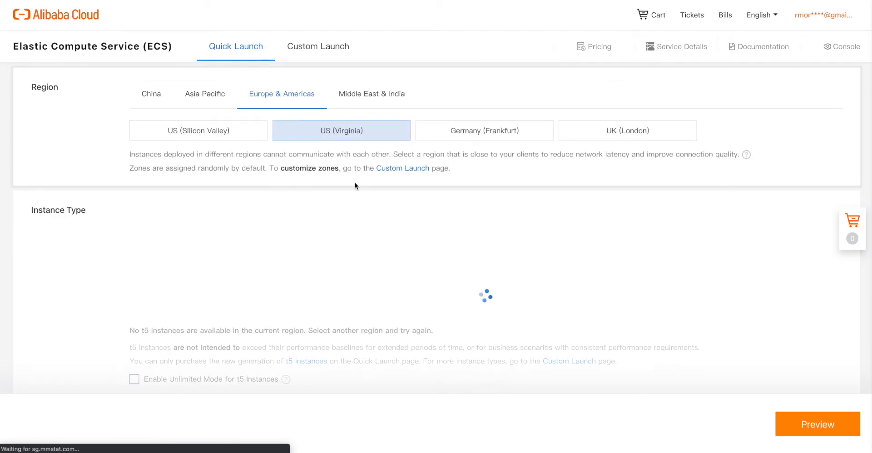
- Return from Quick Launch to the Custom Launch tab, now Subscription billing at 51.990 USD
{"action": "scroll", "coordinate": [355, 182], "scroll_direction": "down", "scroll_amount": 6}
{"action": "scroll", "coordinate": [356, 186], "scroll_direction": "down", "scroll_amount": 2}
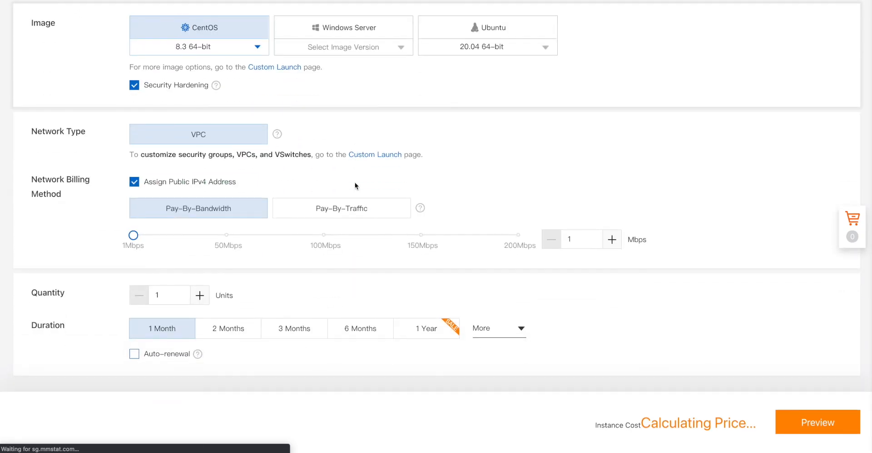
{"action": "scroll", "coordinate": [355, 181], "scroll_direction": "up", "scroll_amount": 8}
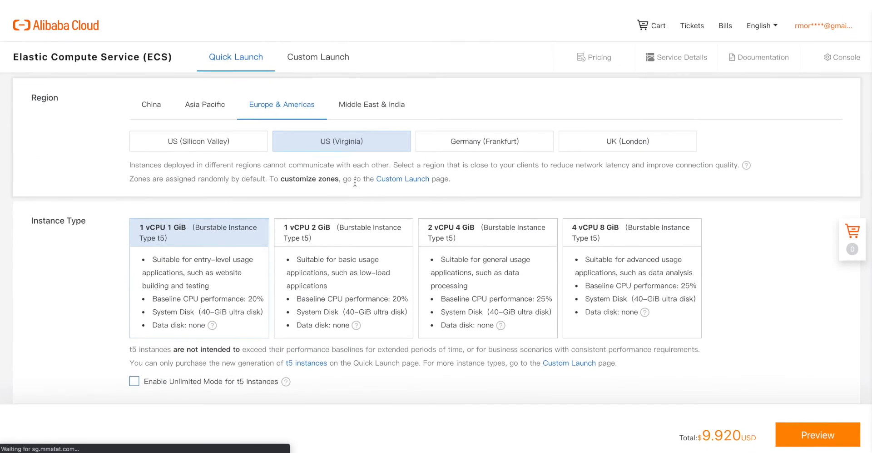
{"action": "left_click", "coordinate": [320, 52]}
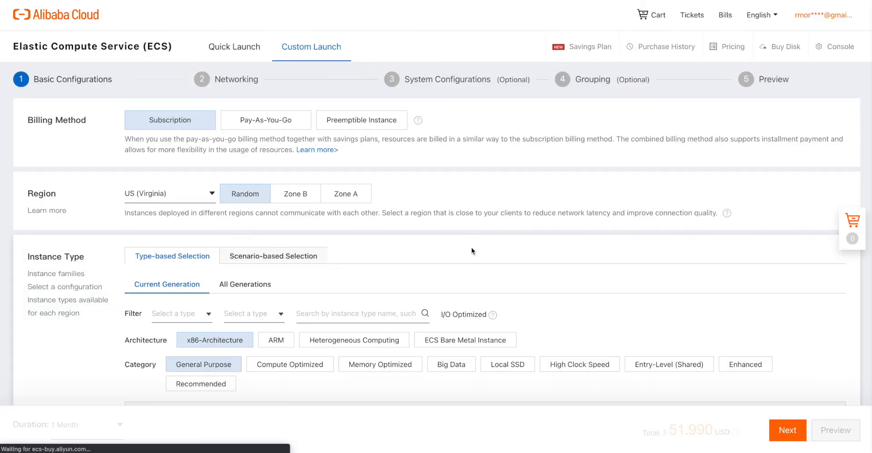
- Use Scenario-based Selection with Web Development and Test, giving ecs.c6e.large at 41.320 USD
{"action": "scroll", "coordinate": [473, 249], "scroll_direction": "down", "scroll_amount": 2}
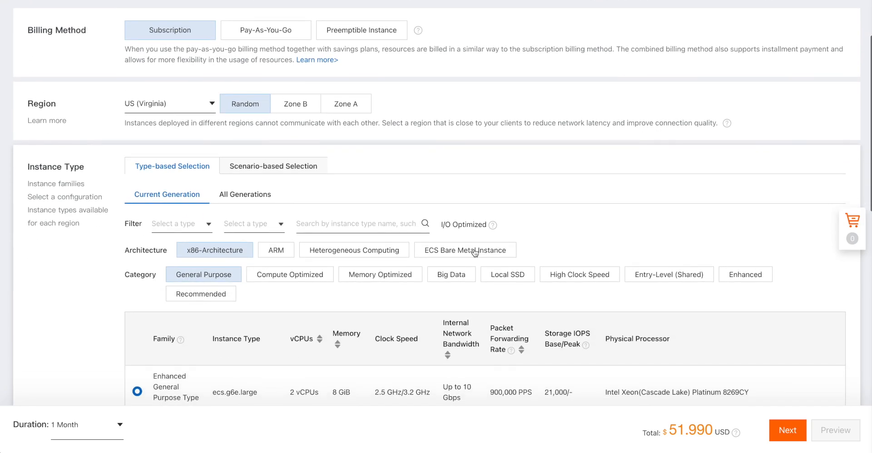
{"action": "left_click", "coordinate": [302, 165]}
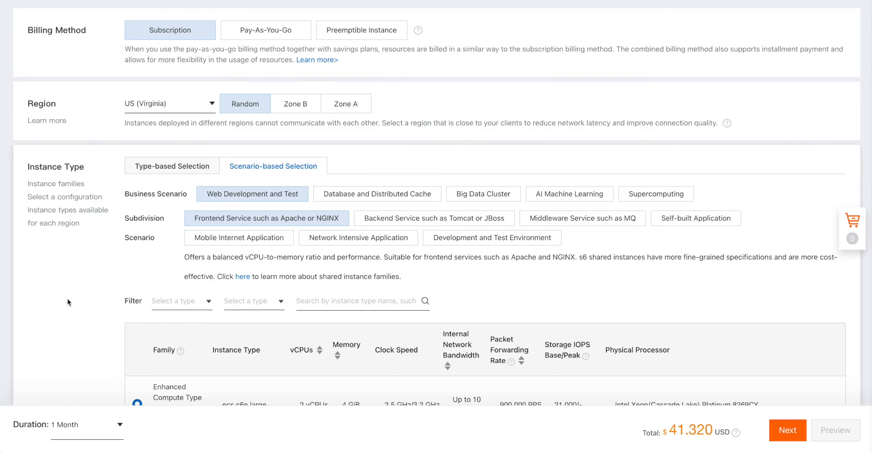
{"action": "scroll", "coordinate": [68, 301], "scroll_direction": "down", "scroll_amount": 5}
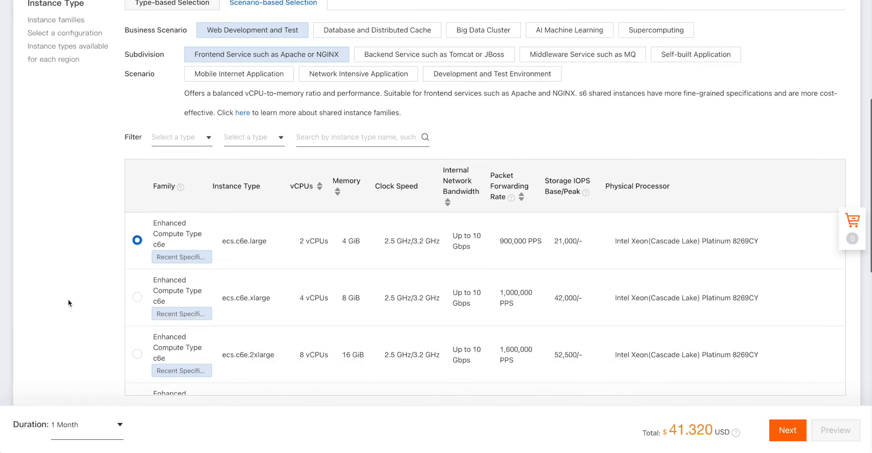
{"action": "scroll", "coordinate": [68, 301], "scroll_direction": "down", "scroll_amount": 6}
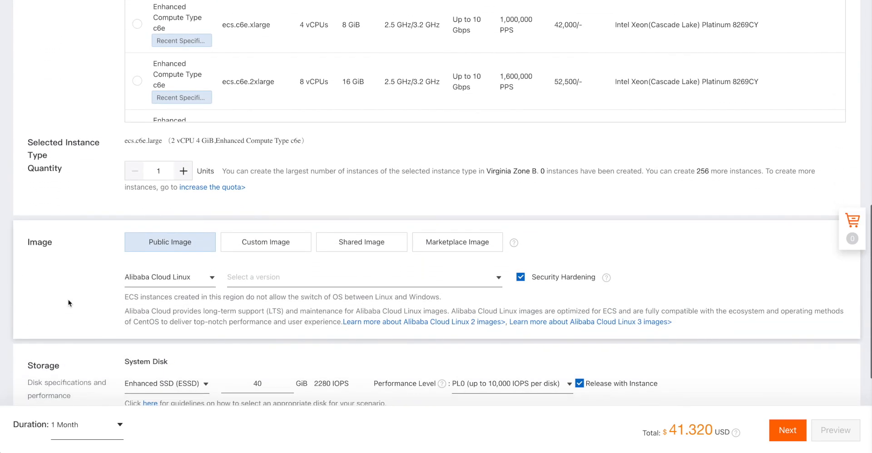
{"action": "scroll", "coordinate": [69, 301], "scroll_direction": "down", "scroll_amount": 3}
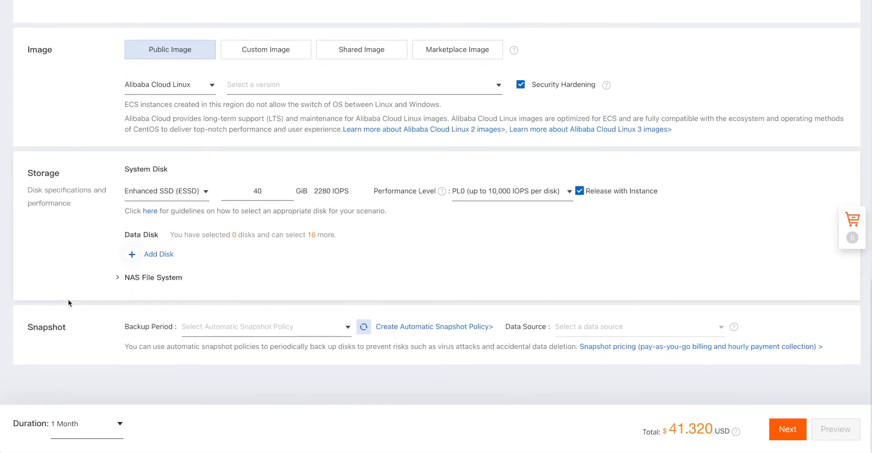